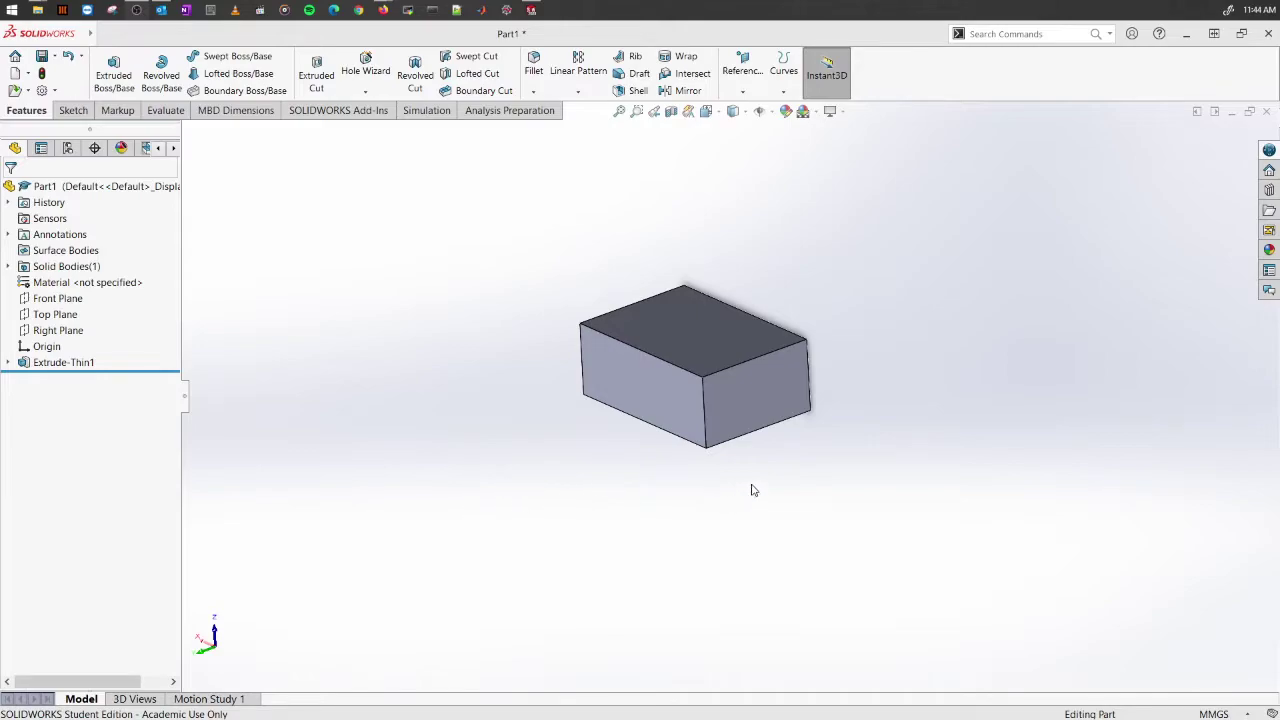
# Orbit the block and highlight the Front, Top and Right planes and its top face
pyautogui.moveTo(752, 490)
pyautogui.mouseDown(button='middle')
pyautogui.moveTo(771, 520)
pyautogui.moveTo(763, 480)
pyautogui.moveTo(769, 506)
pyautogui.mouseUp(button='middle')
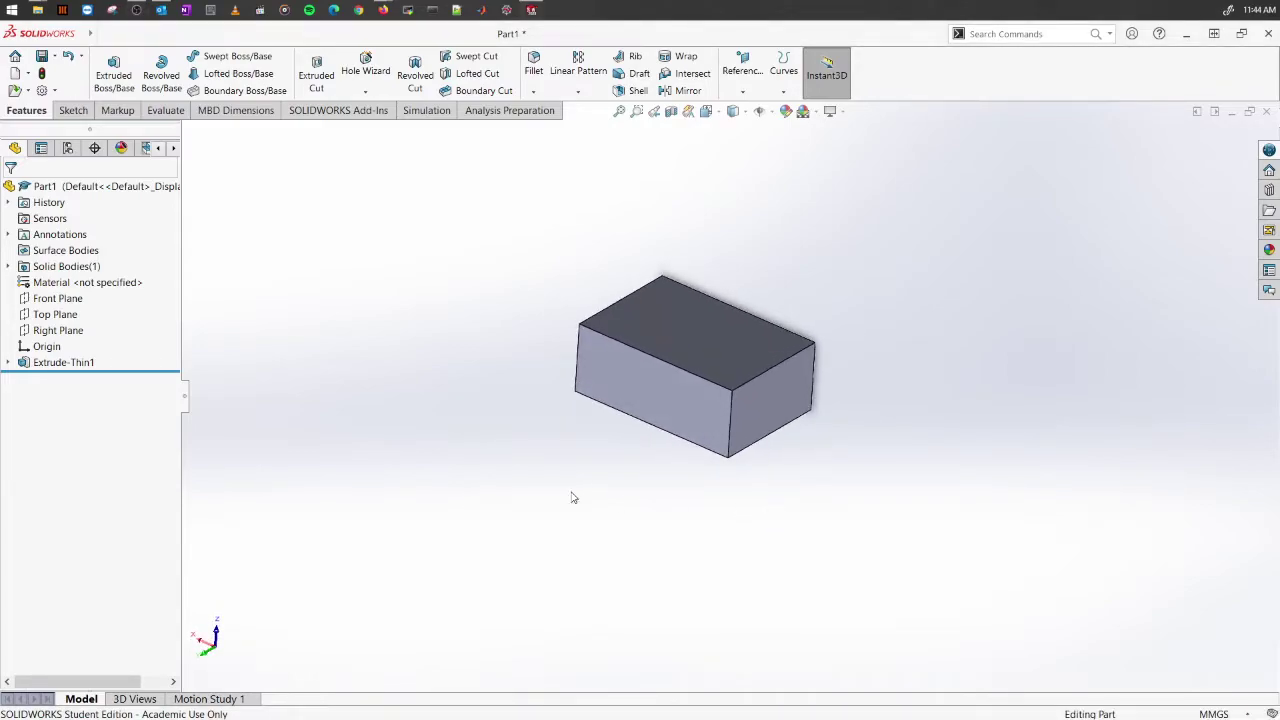
pyautogui.click(66, 299)
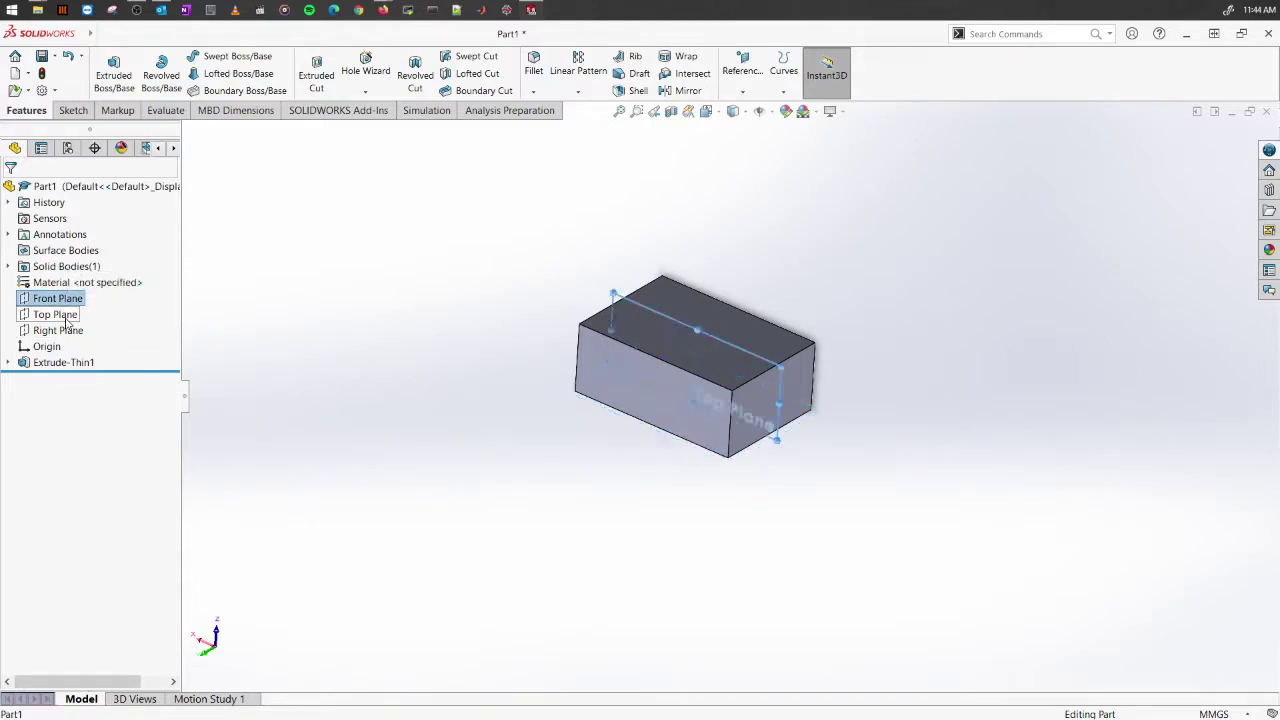
pyautogui.click(58, 314)
pyautogui.click(60, 330)
pyautogui.click(516, 442)
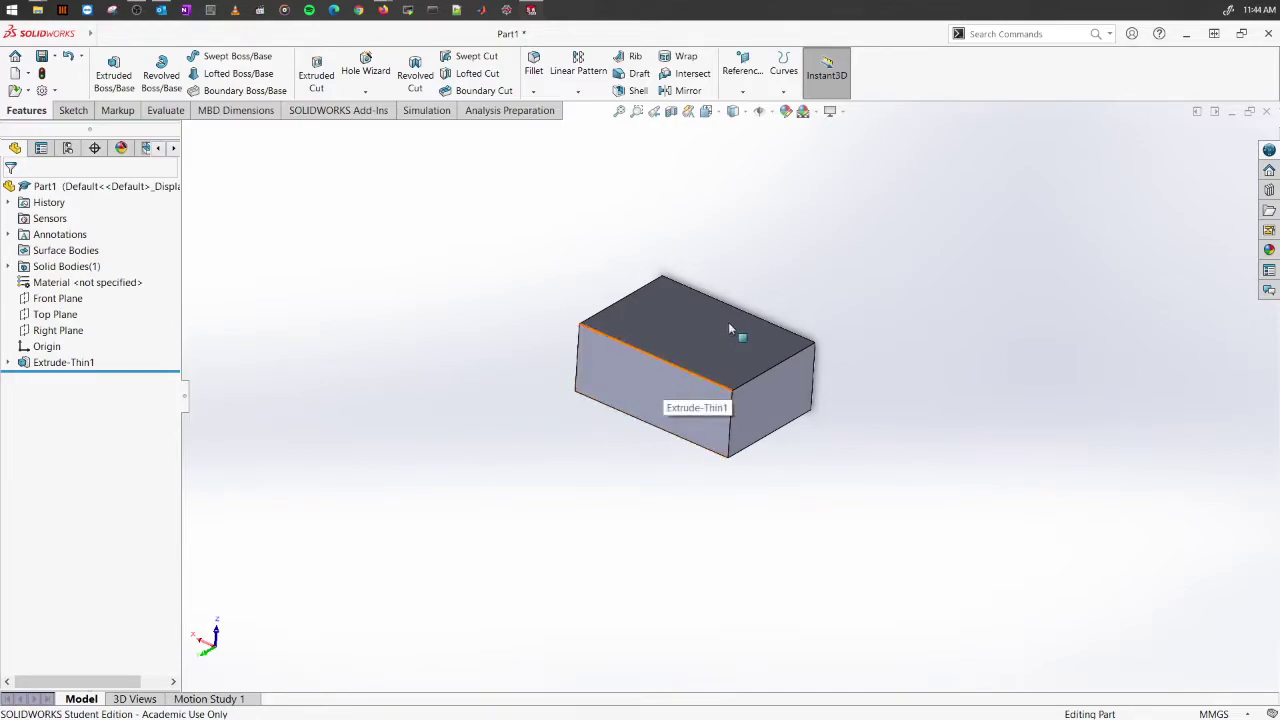
pyautogui.click(738, 352)
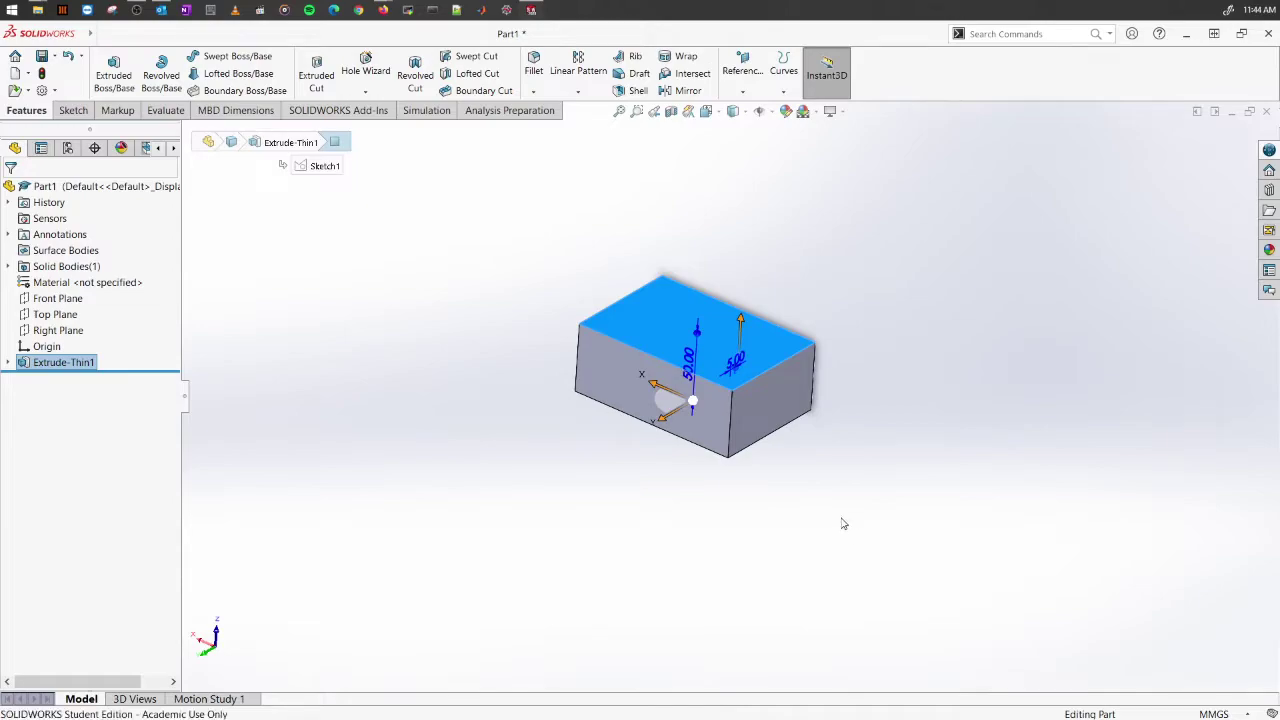
pyautogui.press('Escape')
# Orbit to a frontal view and select the block's top face for sketching
pyautogui.moveTo(875, 471); pyautogui.dragTo(866, 423, button='middle')
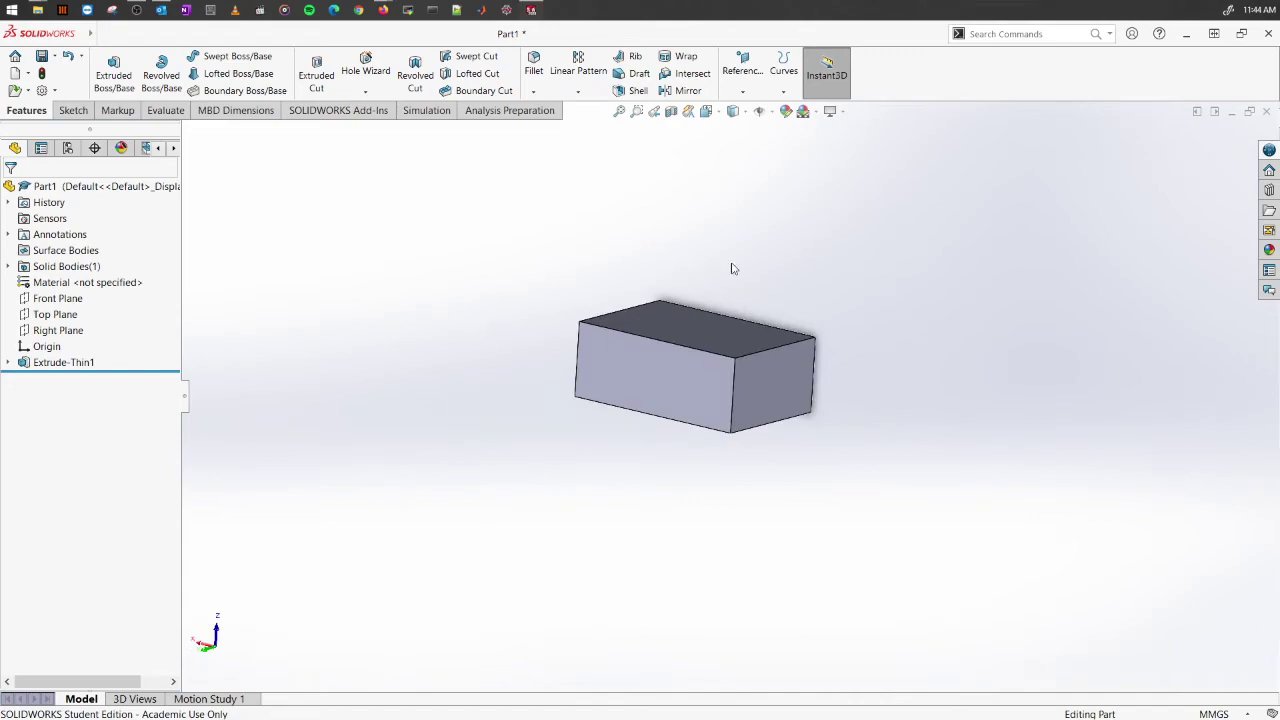
pyautogui.moveTo(730, 537); pyautogui.dragTo(590, 410, button='middle')
pyautogui.moveTo(902, 419); pyautogui.dragTo(858, 524, button='middle')
pyautogui.moveTo(672, 357); pyautogui.dragTo(780, 349, button='middle')
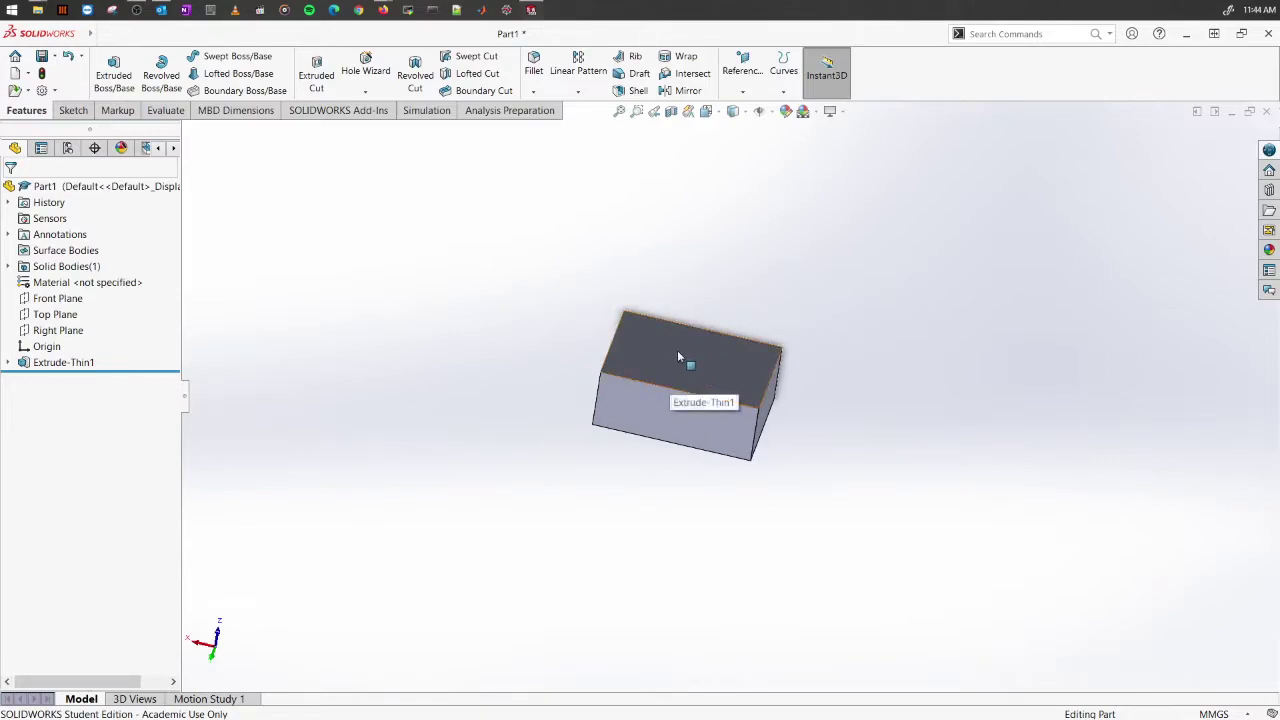
pyautogui.moveTo(823, 340); pyautogui.dragTo(727, 360, button='middle')
pyautogui.scroll(-3, 727, 360)
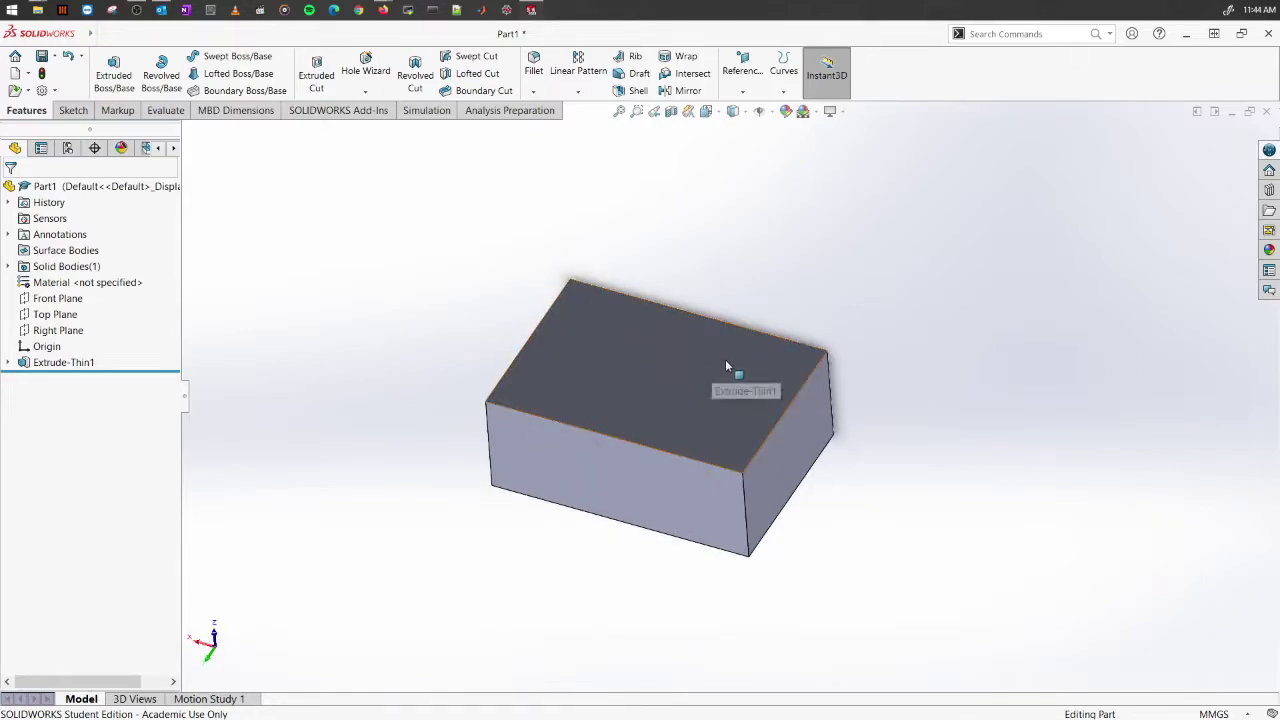
pyautogui.click(727, 363)
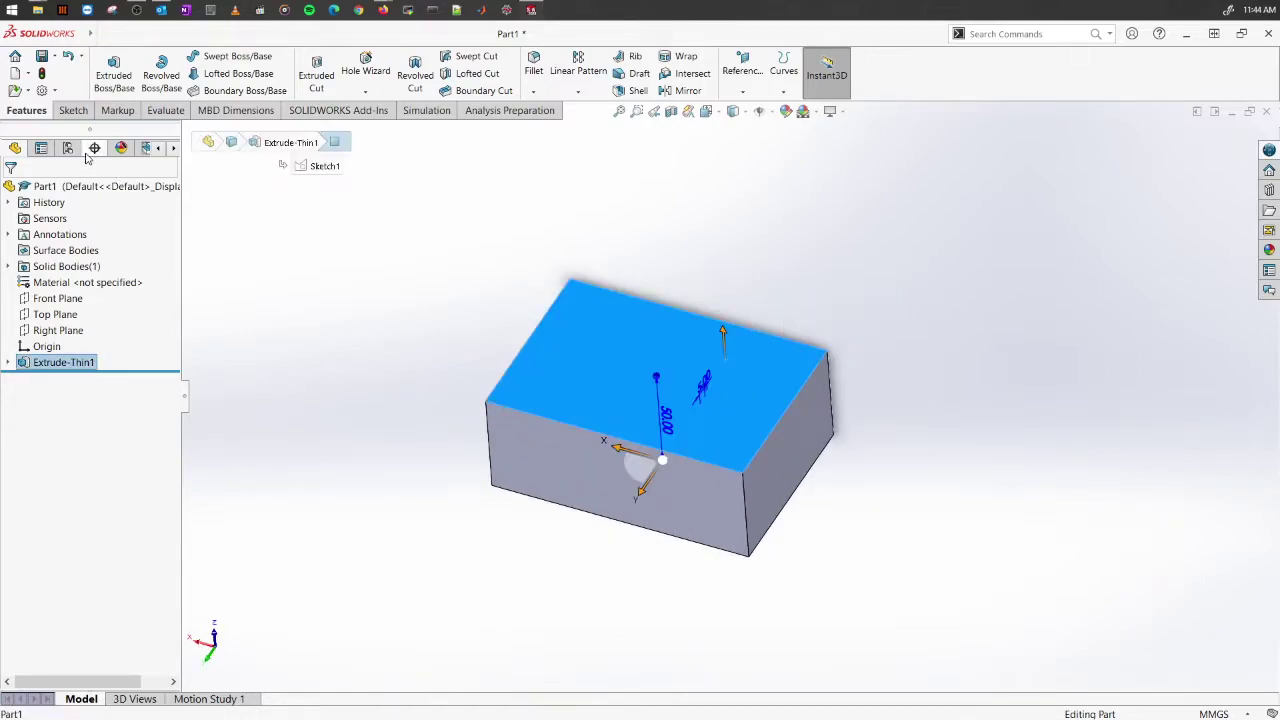
pyautogui.click(73, 111)
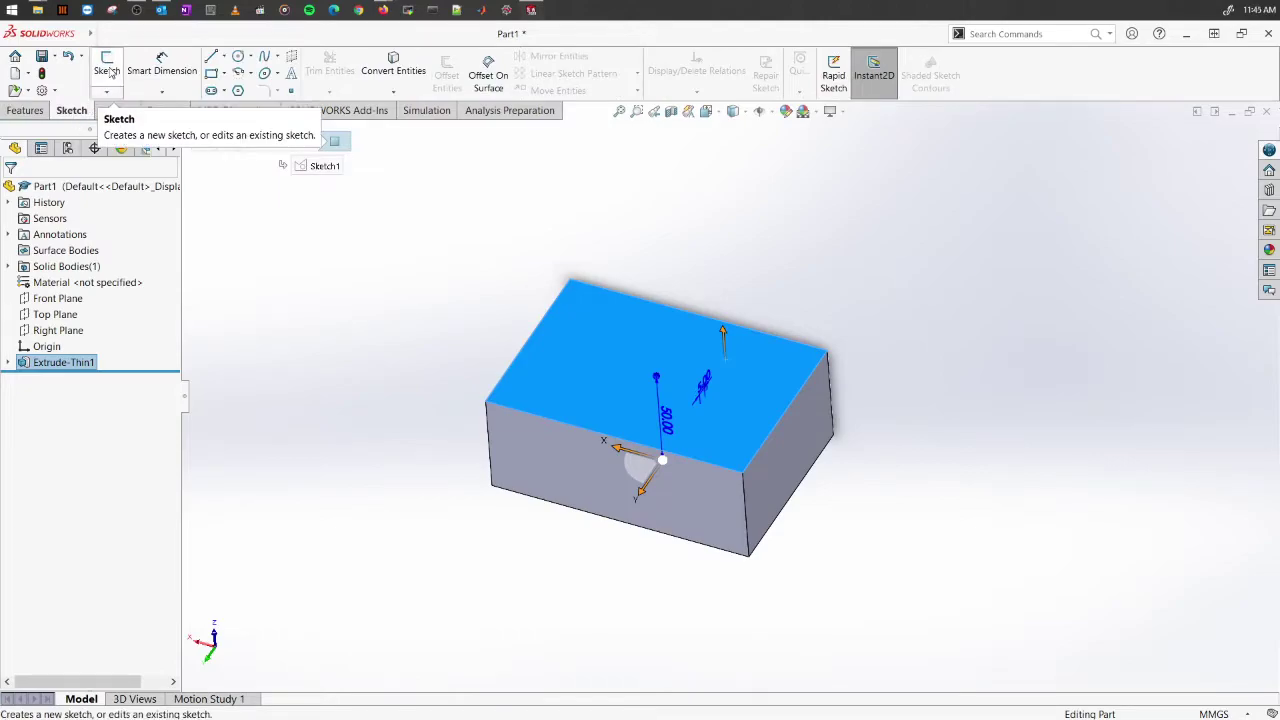
# Start a sketch on the top face and draw a circle centred at the origin
pyautogui.rightClick(766, 366)
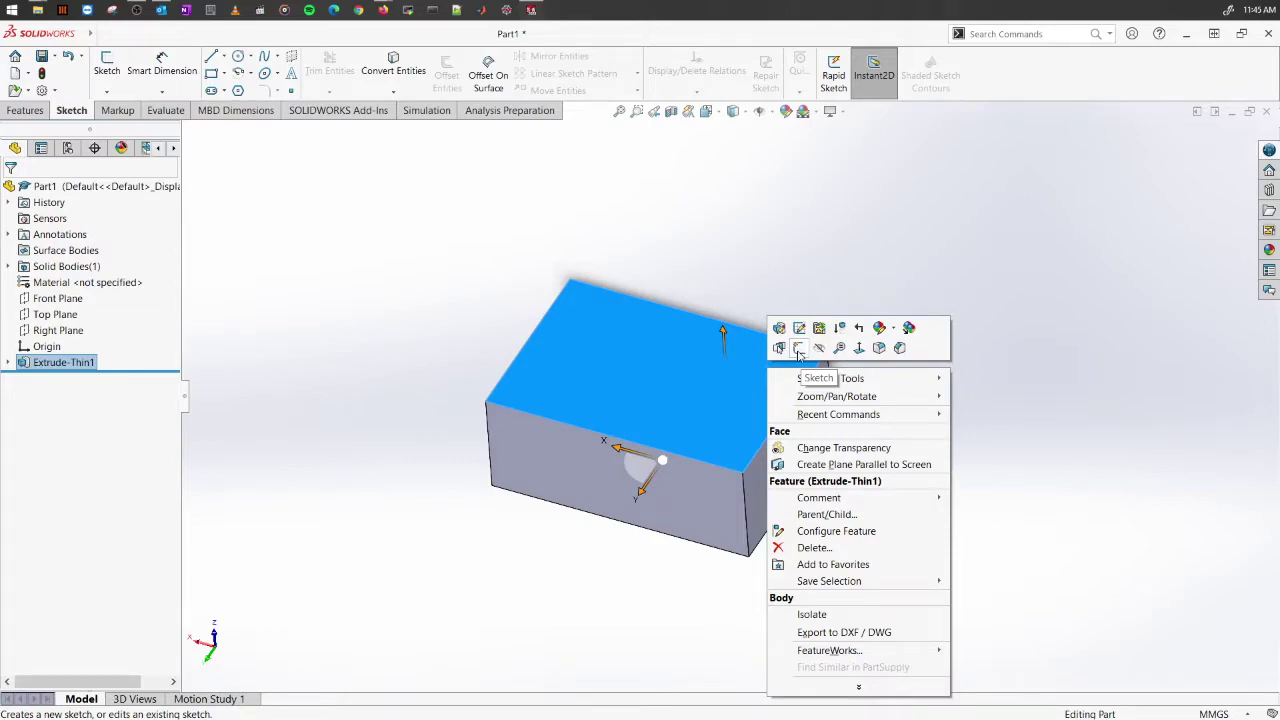
pyautogui.click(798, 348)
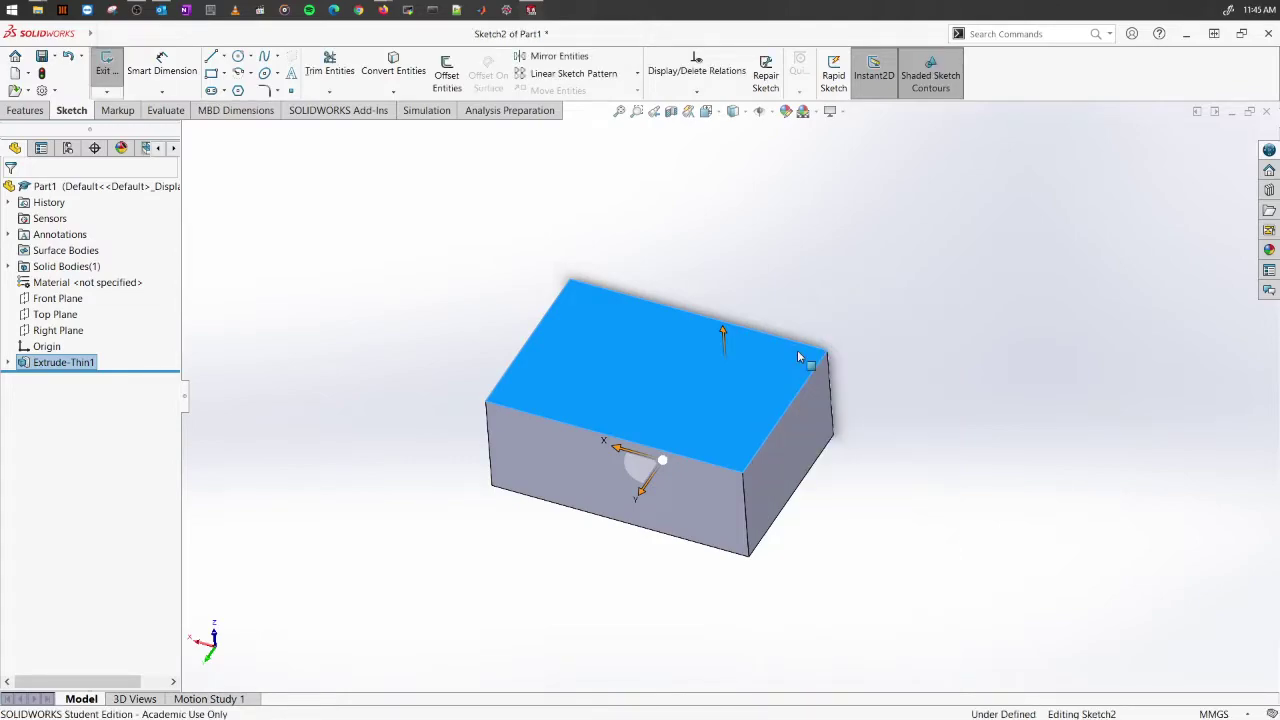
pyautogui.click(240, 60)
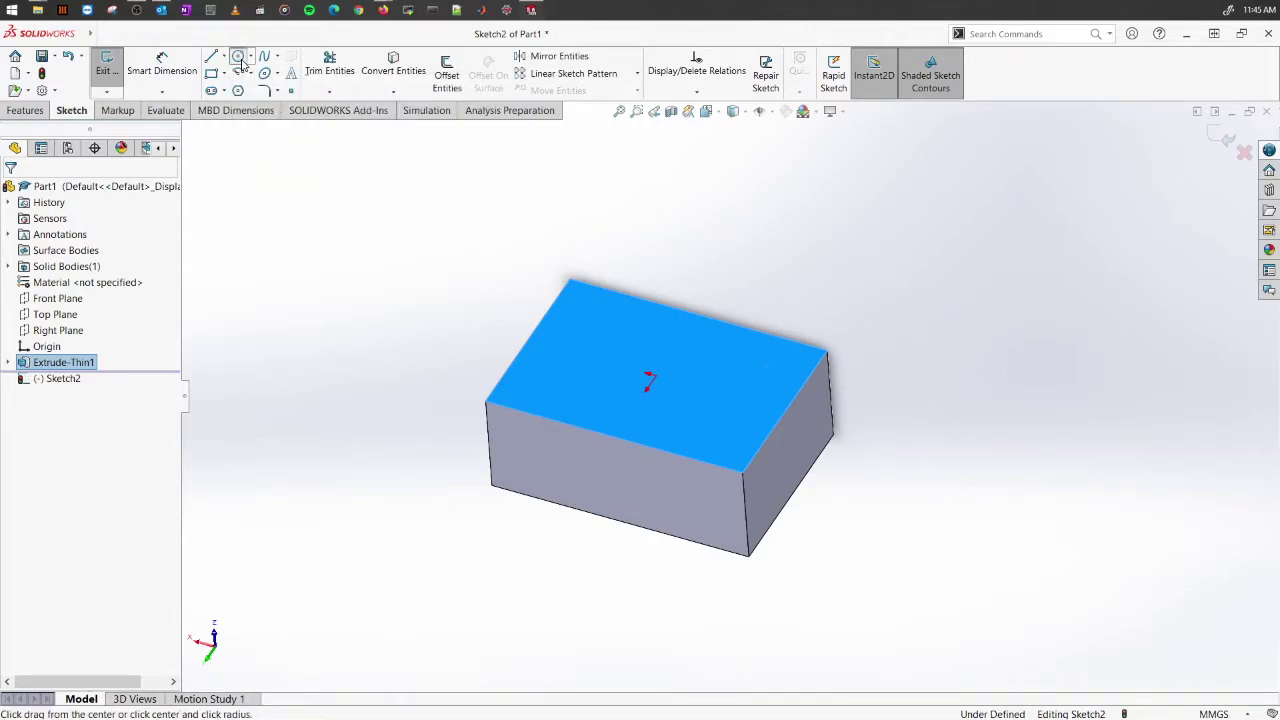
pyautogui.click(650, 379)
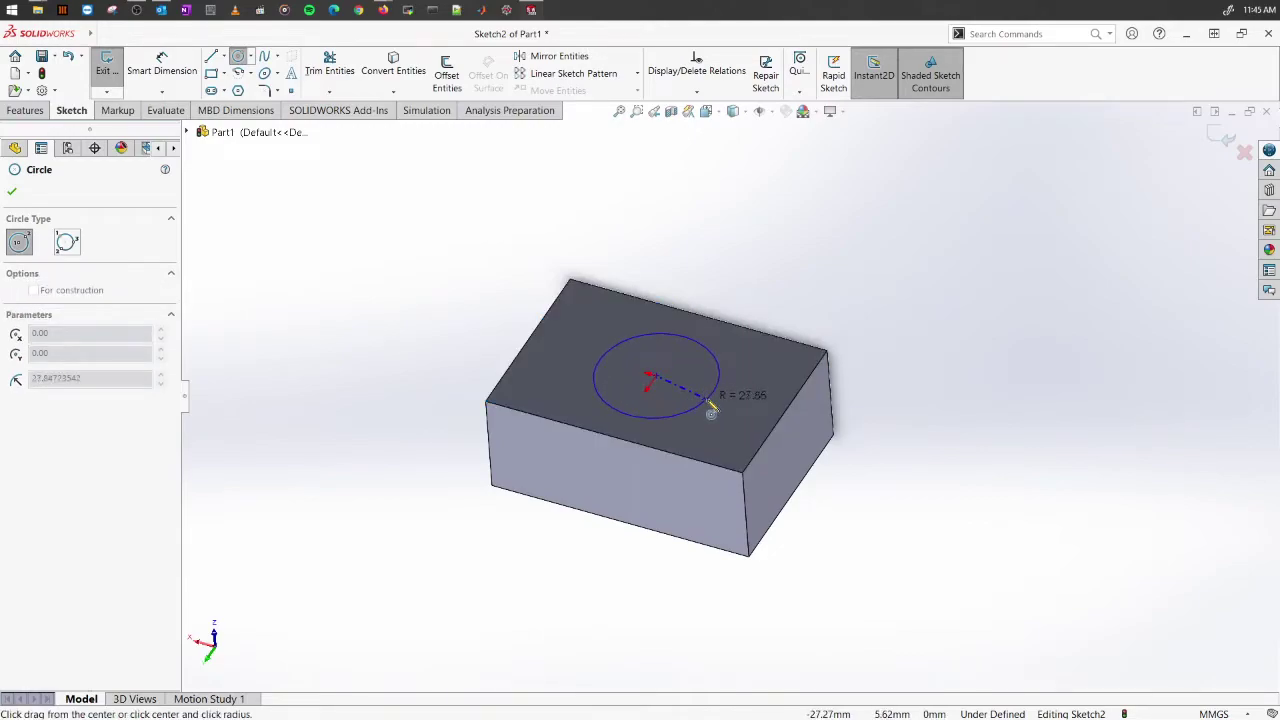
pyautogui.click(712, 410)
pyautogui.rightClick(834, 262)
pyautogui.click(858, 272)
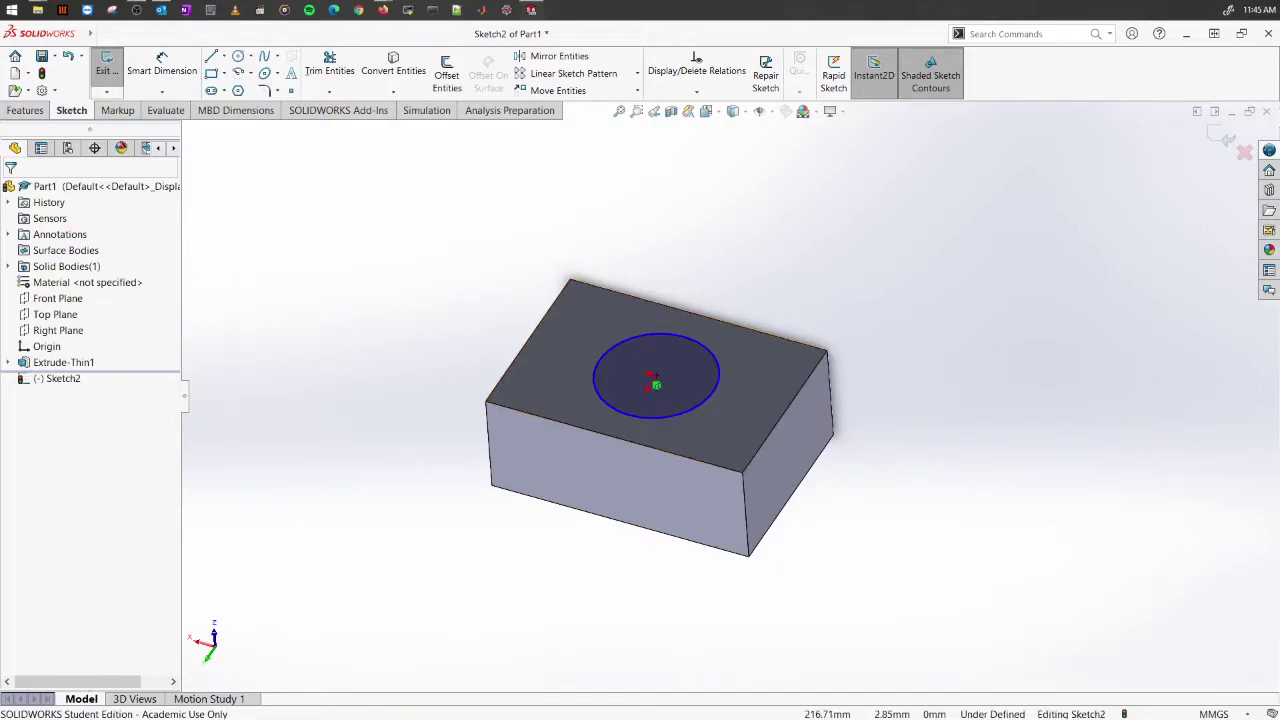
# Extrude the circle as a boss, raising the Blind depth to 100 mm, and accept it
pyautogui.click(35, 112)
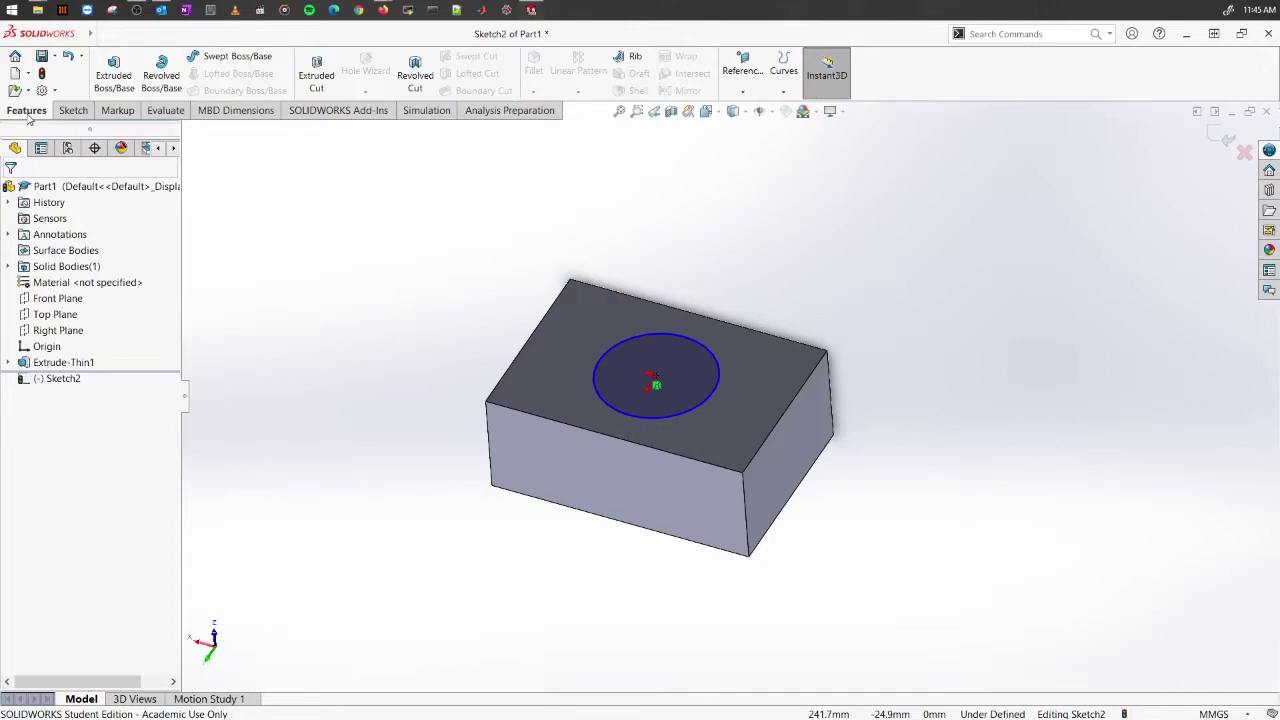
pyautogui.click(120, 80)
pyautogui.moveTo(389, 283); pyautogui.dragTo(415, 523, button='middle')
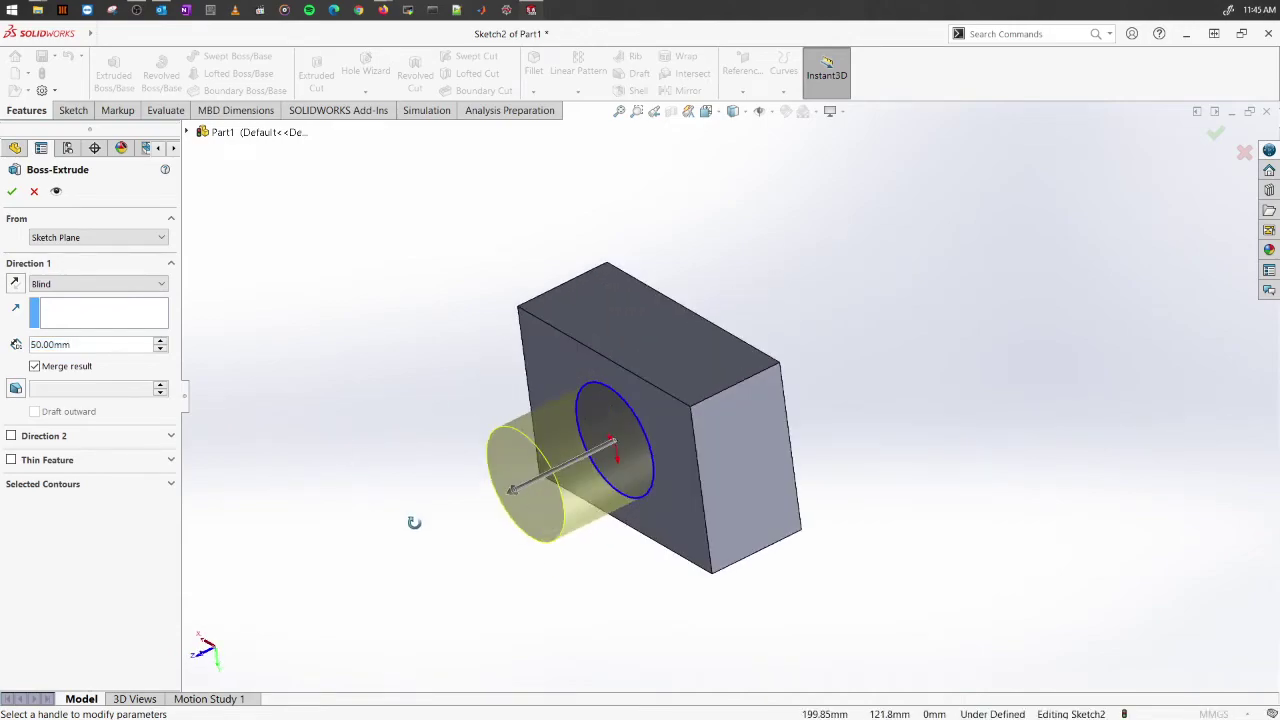
pyautogui.click(160, 341)
pyautogui.click(160, 341)
pyautogui.click(160, 341)
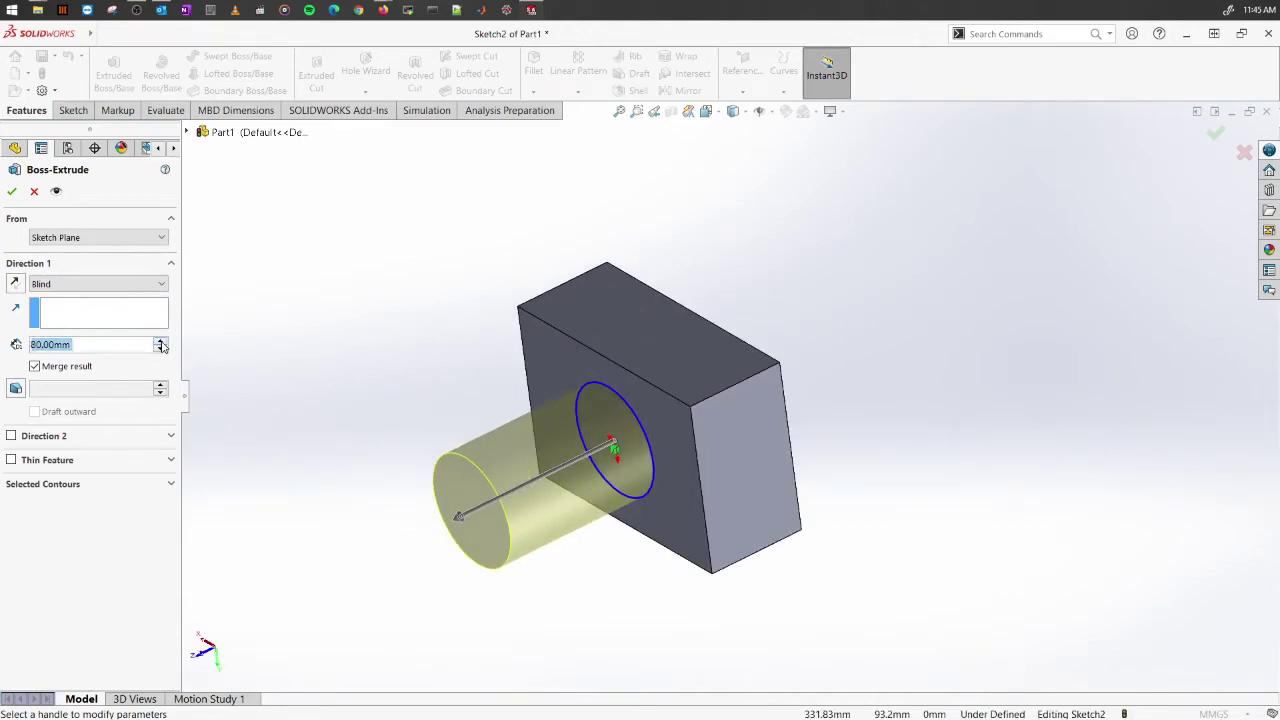
pyautogui.click(160, 341)
pyautogui.click(160, 341)
pyautogui.scroll(2, 480, 408)
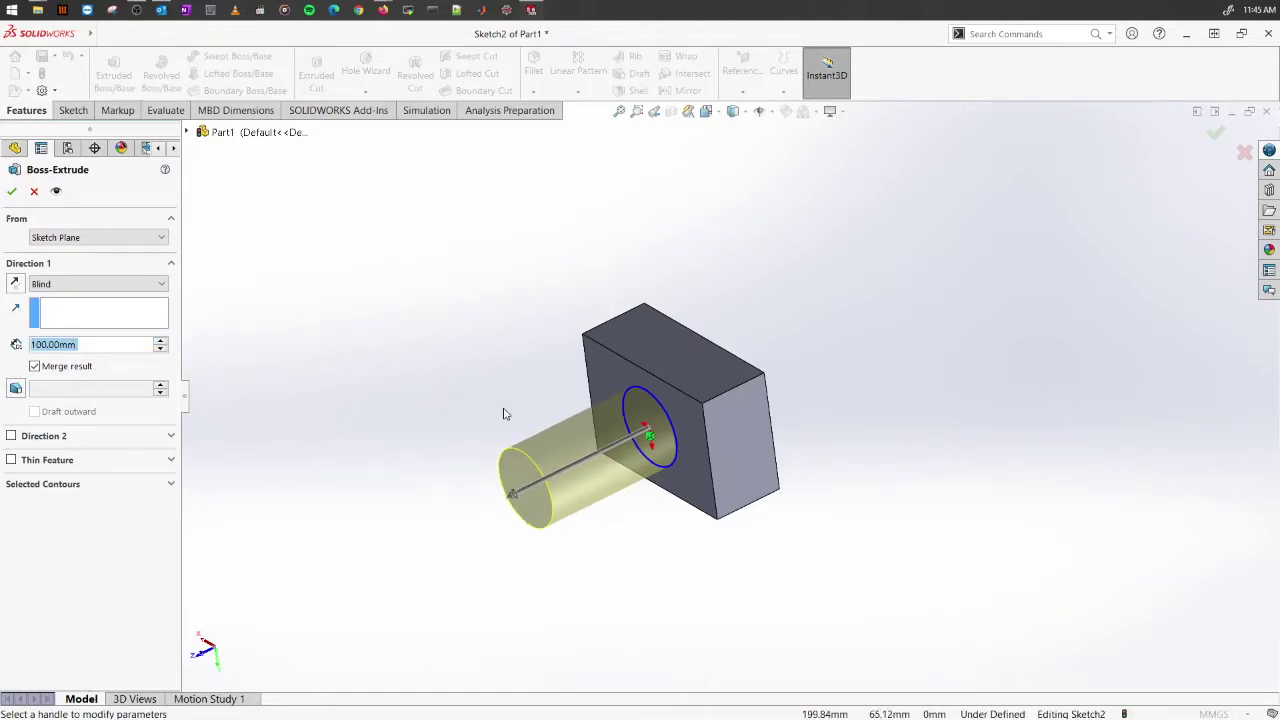
pyautogui.scroll(-1, 794, 486)
pyautogui.moveTo(656, 522)
pyautogui.mouseDown(button='middle')
pyautogui.moveTo(657, 503)
pyautogui.moveTo(651, 523)
pyautogui.mouseUp(button='middle')
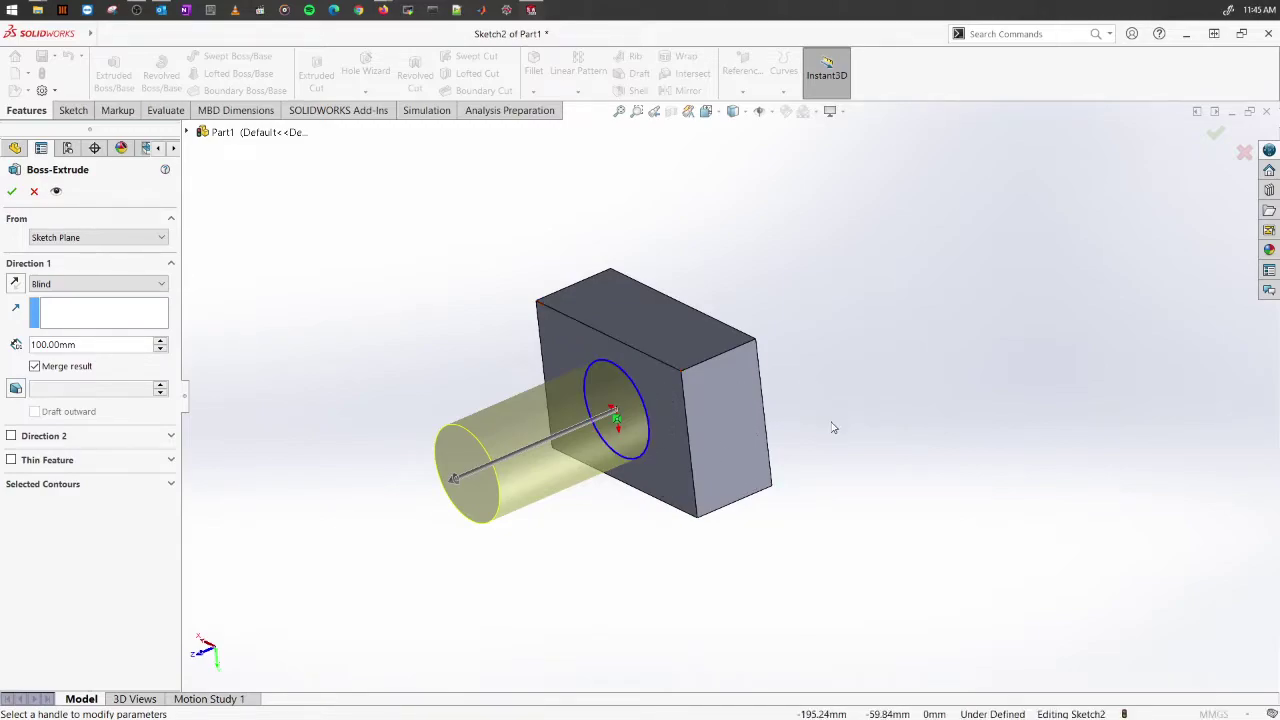
pyautogui.click(12, 191)
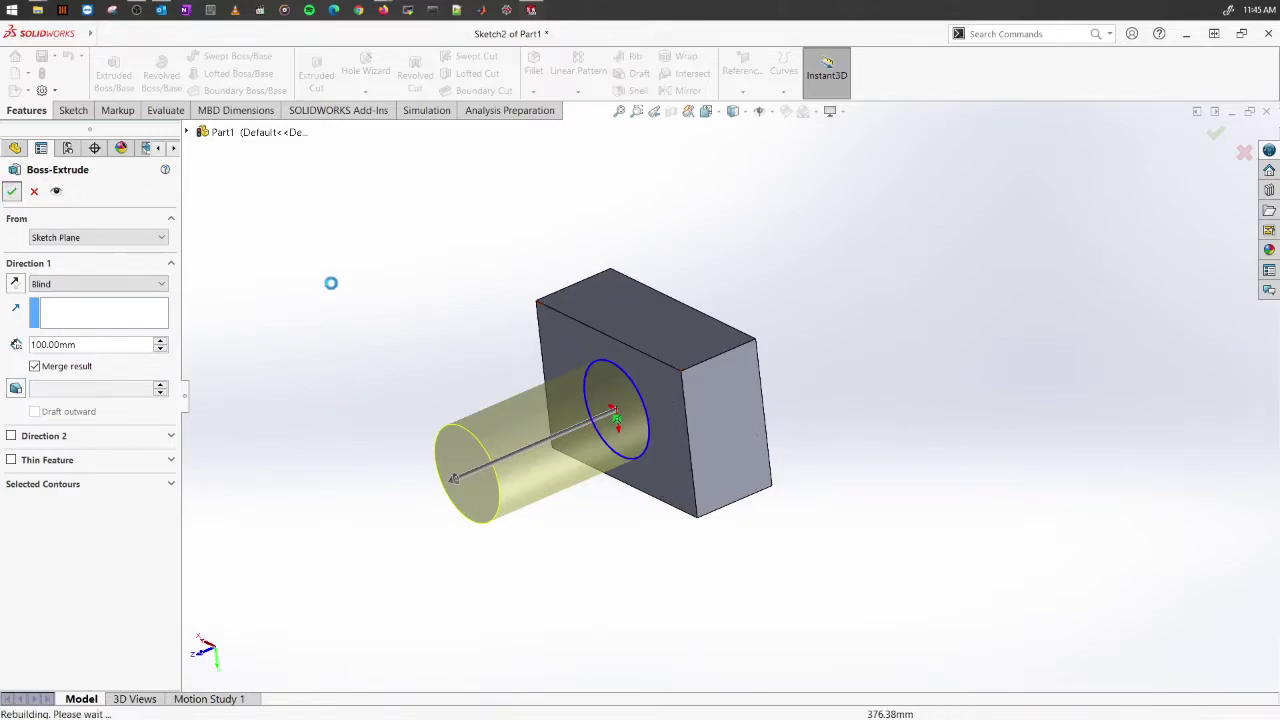
pyautogui.moveTo(837, 537); pyautogui.dragTo(743, 523, button='middle')
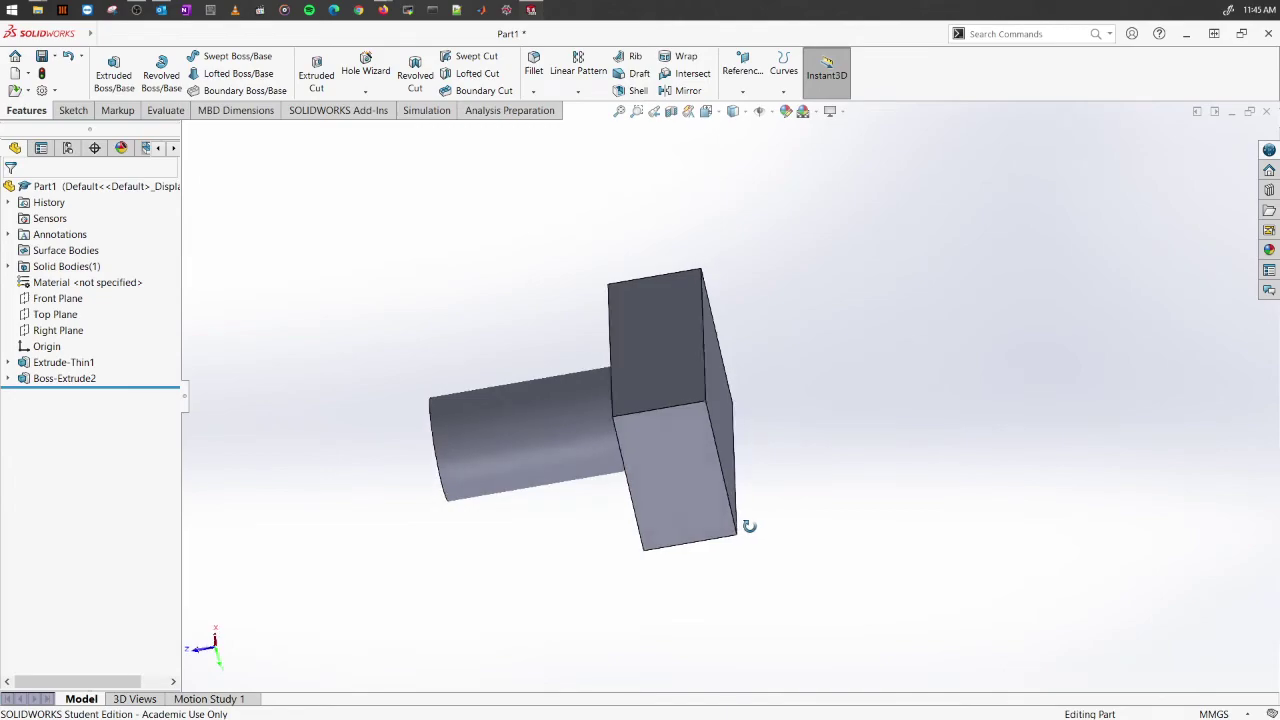
# Zoom the view and expand the Reference Geometry list on the Features tab
pyautogui.scroll(2, 776, 508)
pyautogui.scroll(-2, 875, 446)
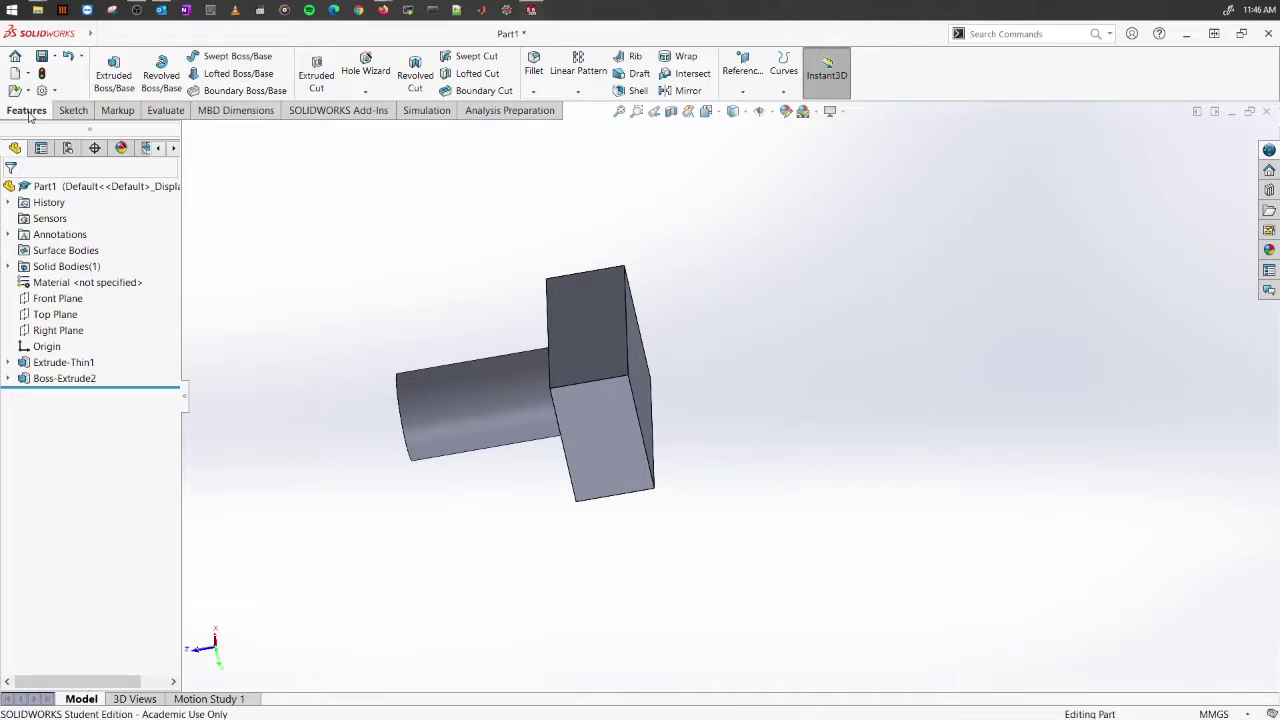
pyautogui.click(743, 87)
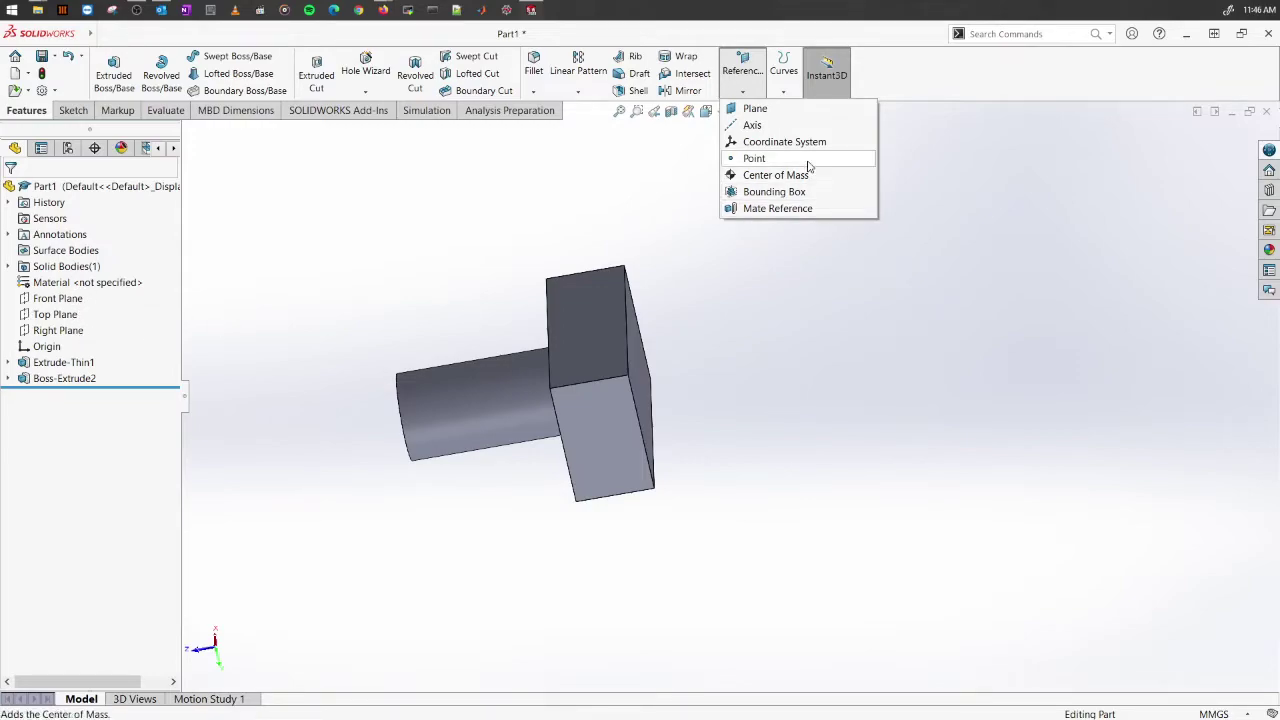
# Start a new reference plane and pick two opposite block edges as trial references
pyautogui.click(776, 110)
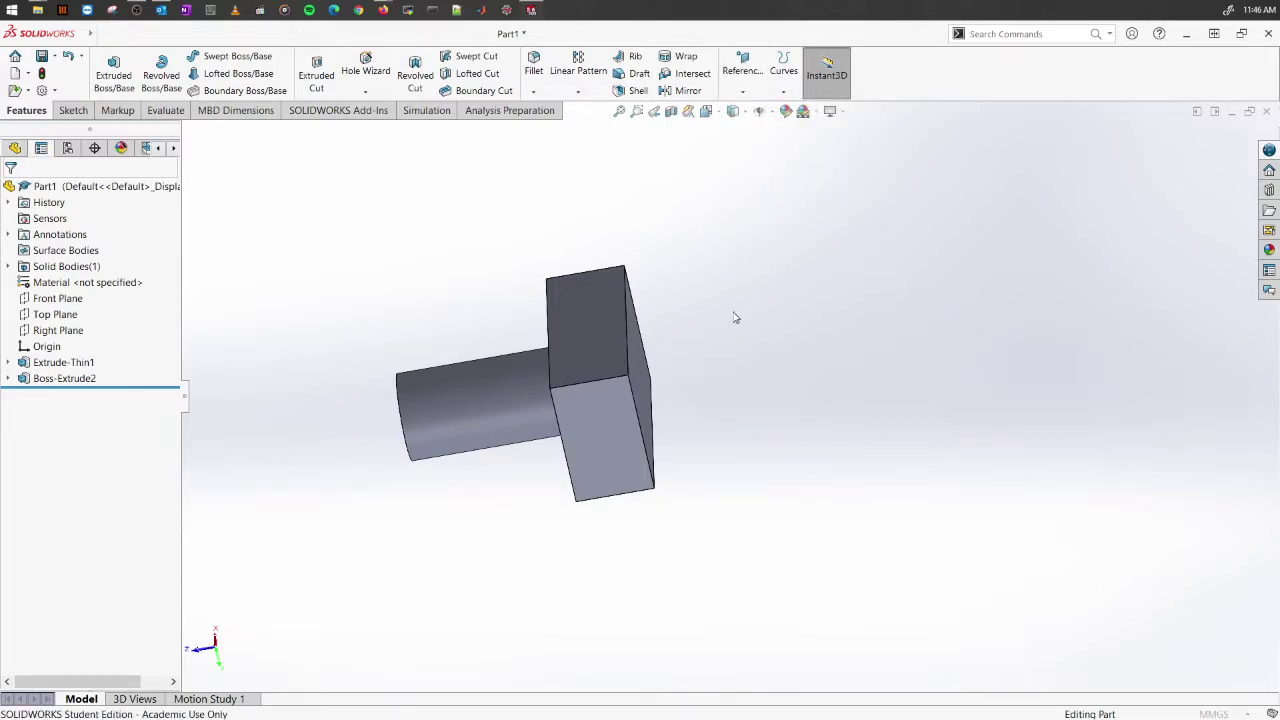
pyautogui.moveTo(728, 323); pyautogui.dragTo(570, 374, button='middle')
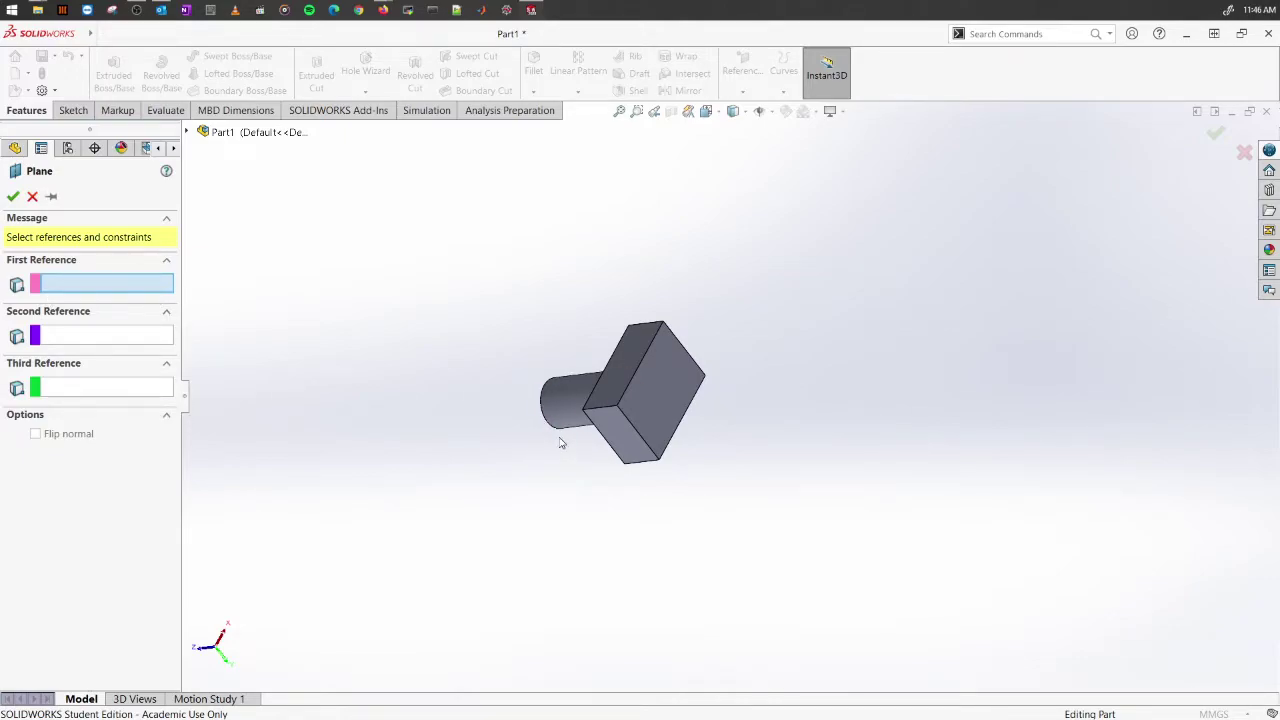
pyautogui.moveTo(797, 420); pyautogui.dragTo(783, 497, button='middle')
pyautogui.scroll(-2, 718, 431)
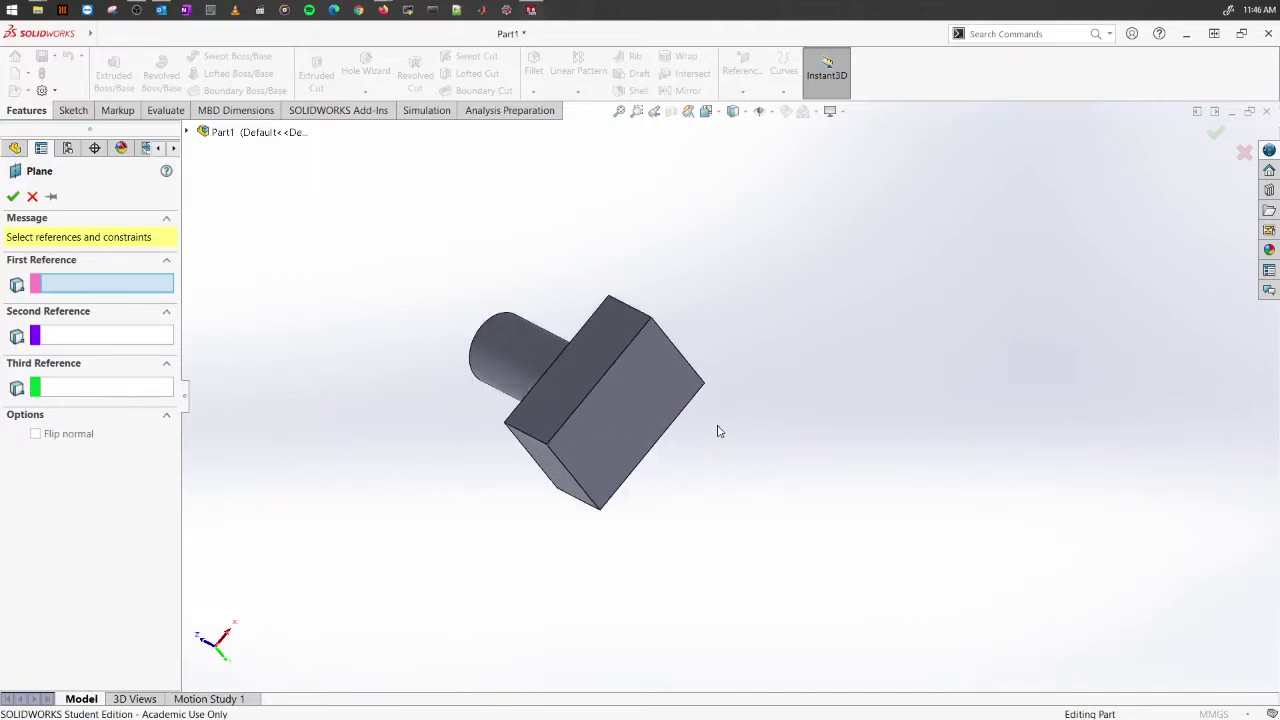
pyautogui.click(533, 440)
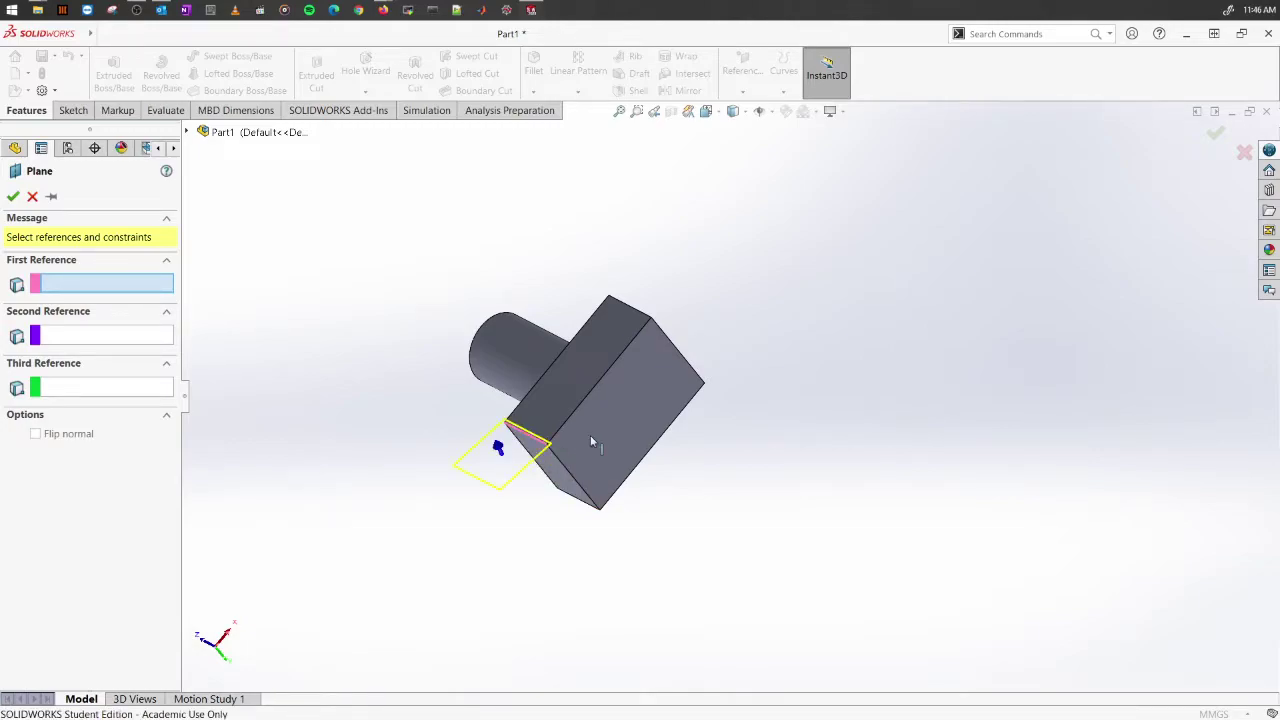
pyautogui.moveTo(786, 437); pyautogui.dragTo(674, 451, button='middle')
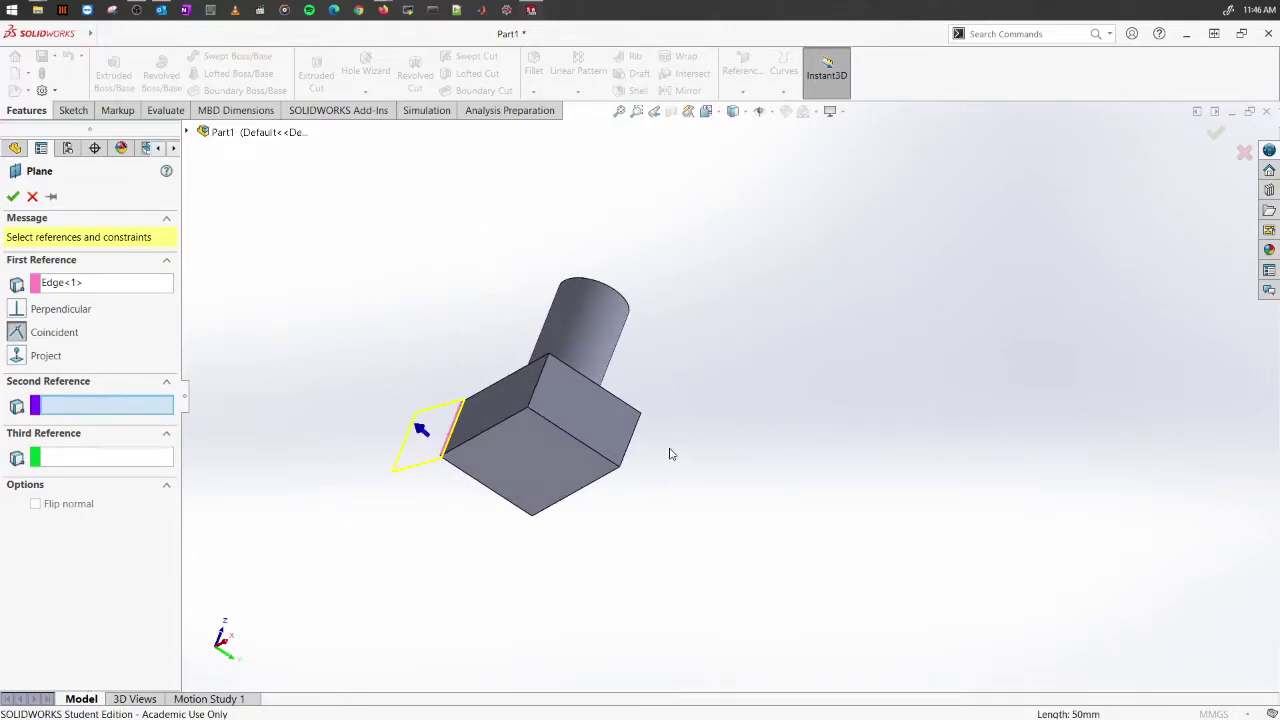
pyautogui.click(640, 446)
pyautogui.moveTo(732, 497); pyautogui.dragTo(831, 400, button='middle')
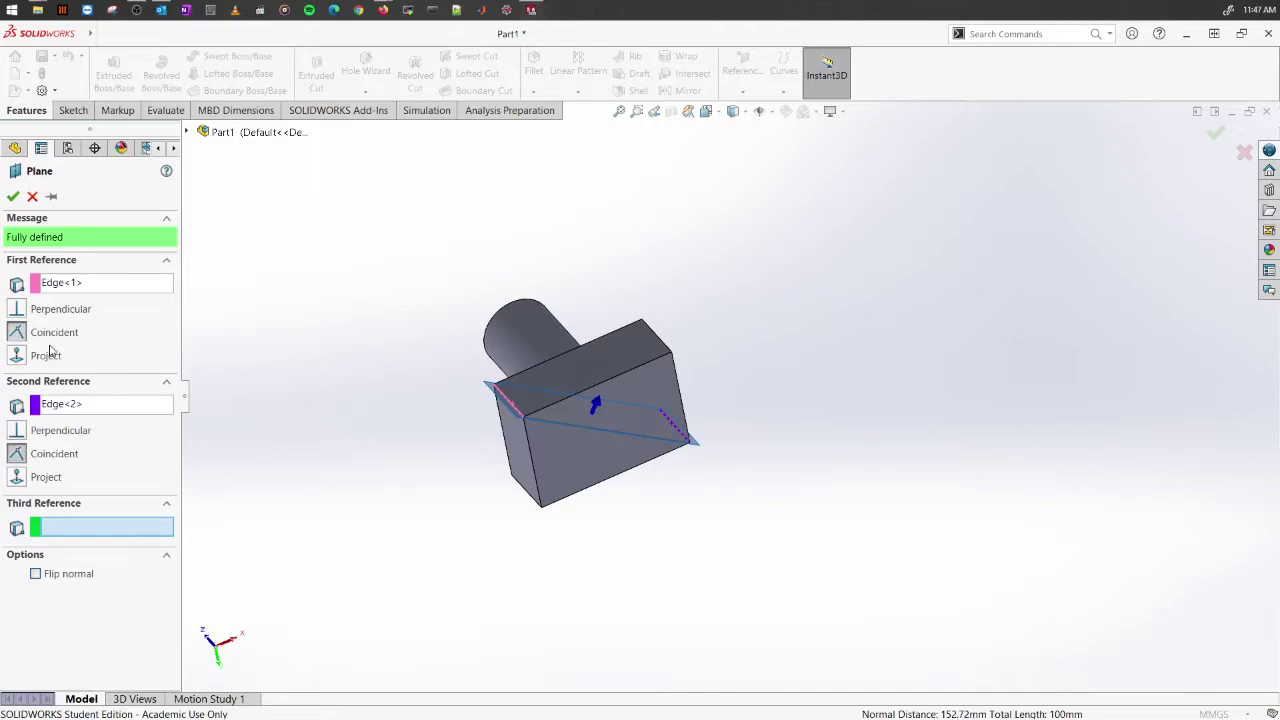
# Delete the second, retried top-right, and first edge references so all reference boxes are empty
pyautogui.click(97, 410)
pyautogui.rightClick(99, 410)
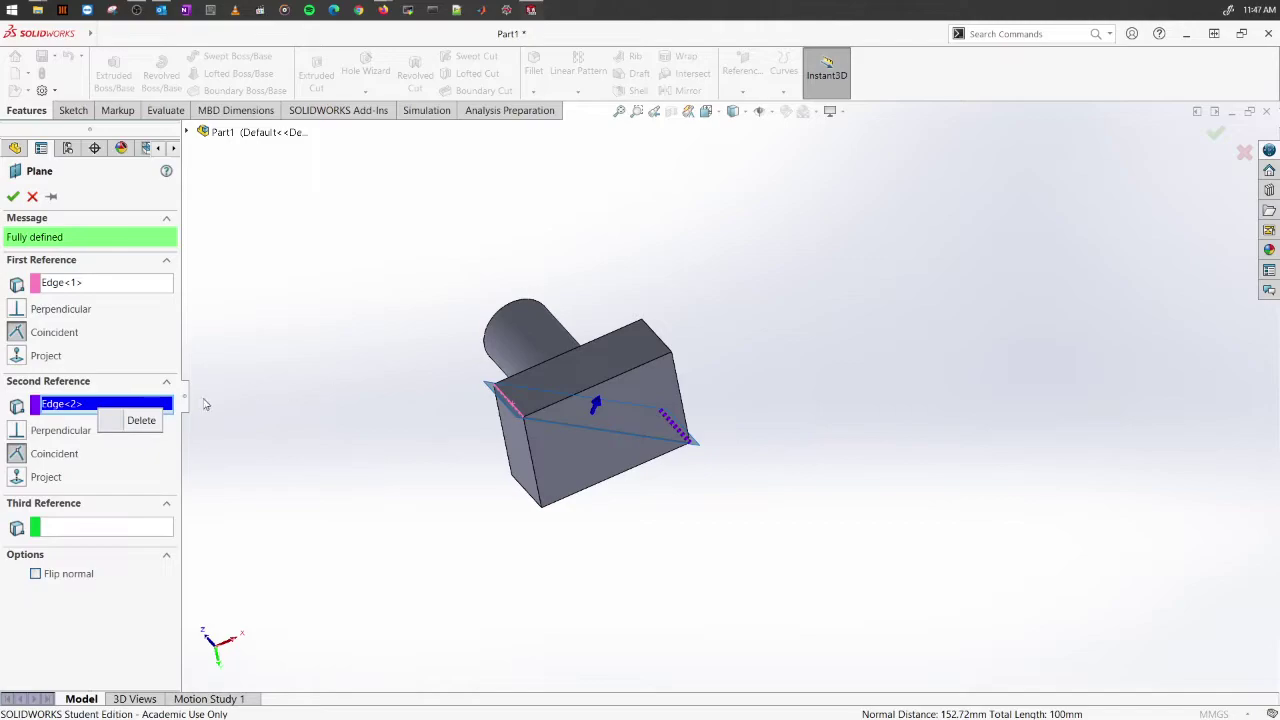
pyautogui.click(146, 421)
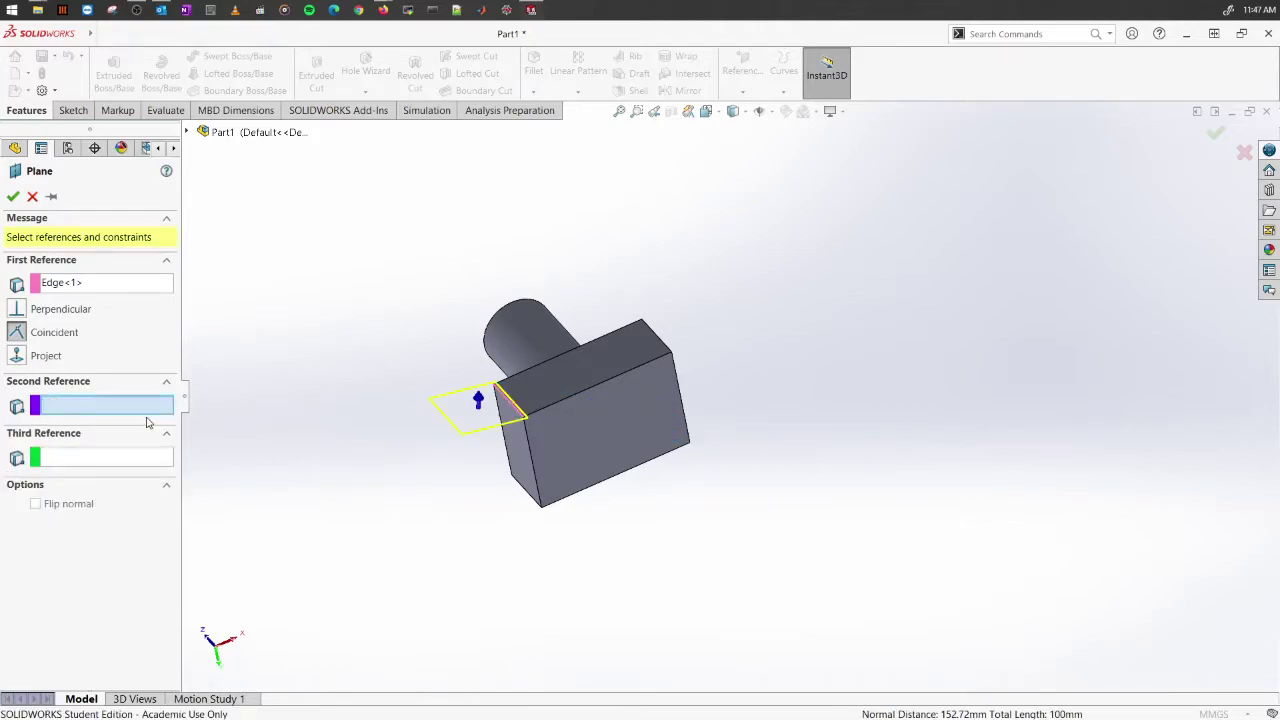
pyautogui.click(668, 342)
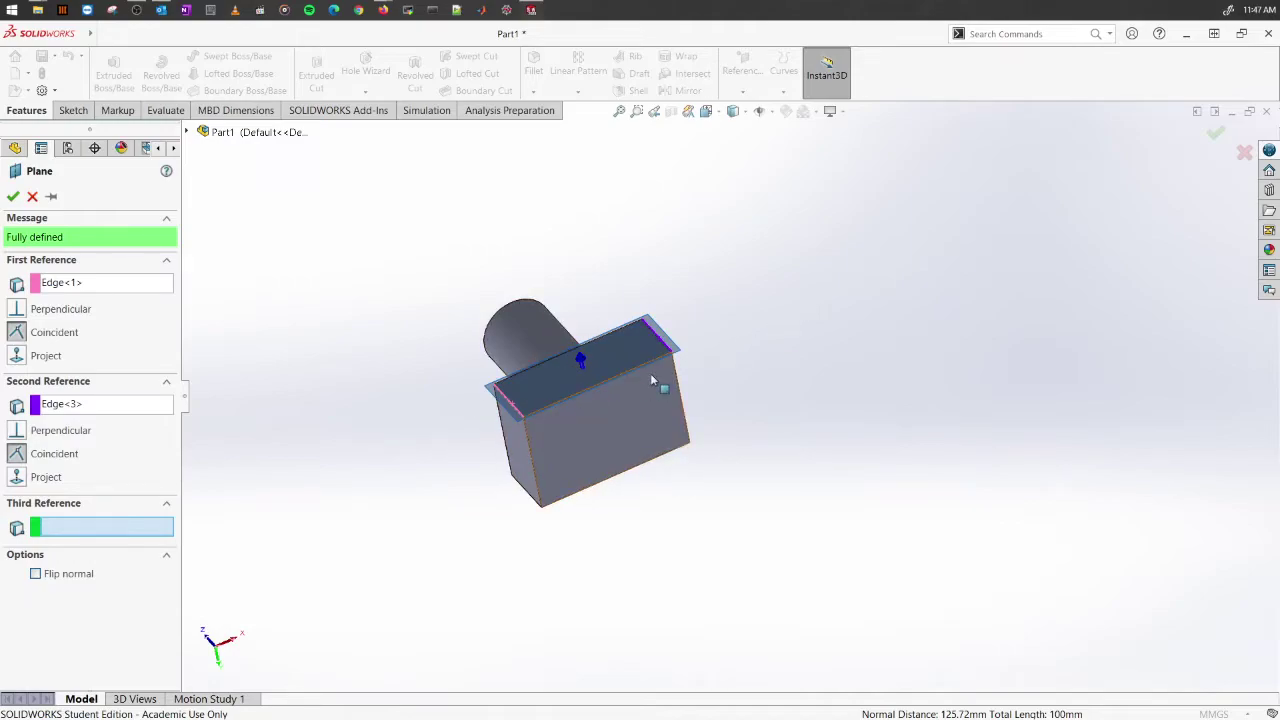
pyautogui.rightClick(145, 406)
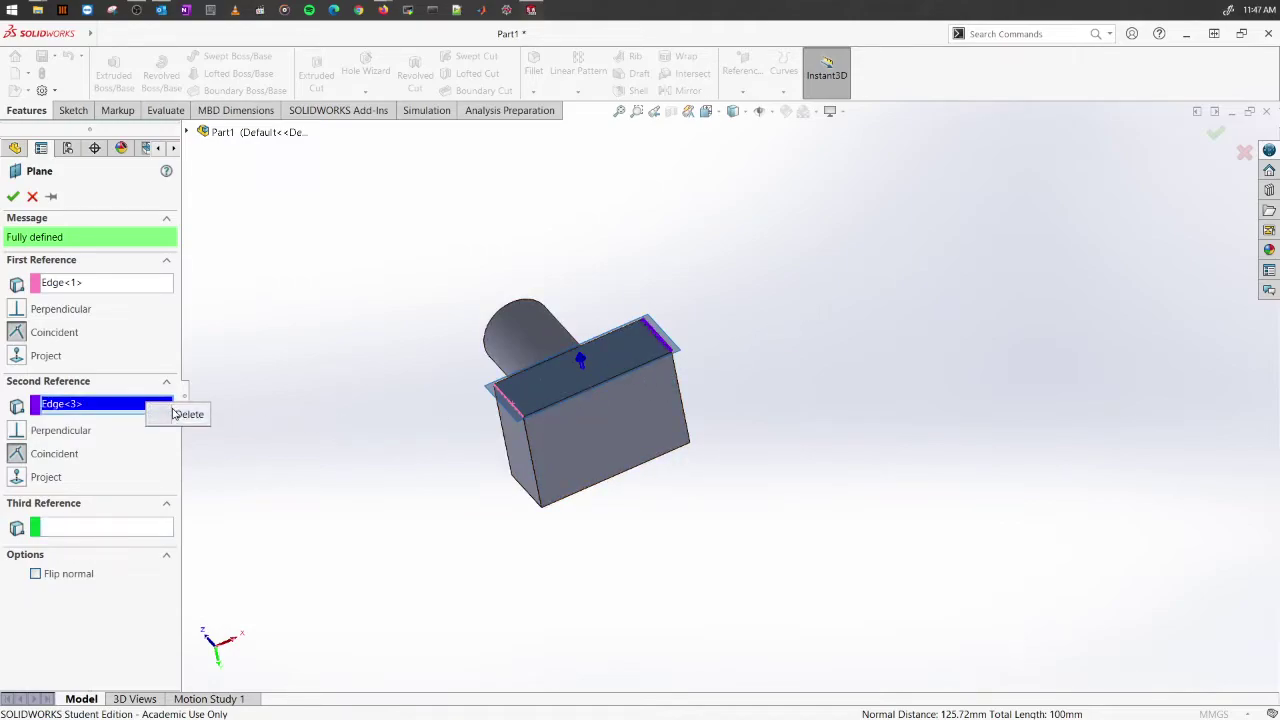
pyautogui.click(177, 414)
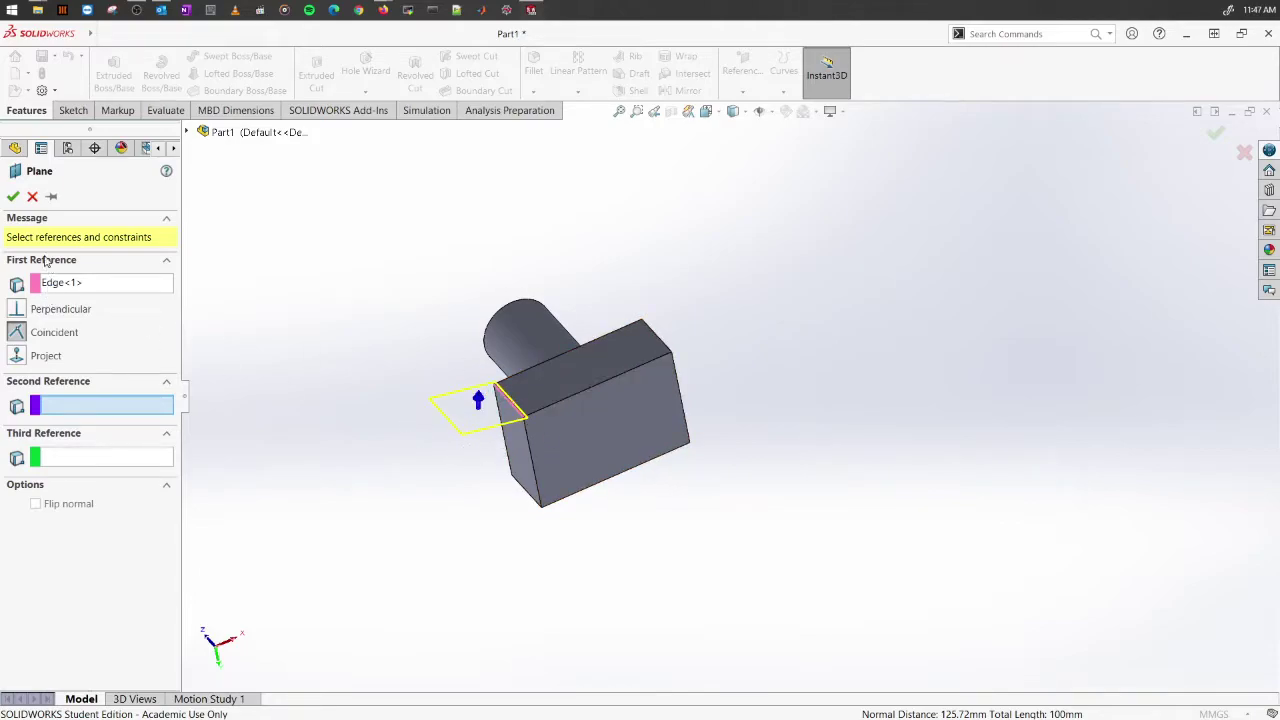
pyautogui.moveTo(452, 379); pyautogui.dragTo(745, 443, button='middle')
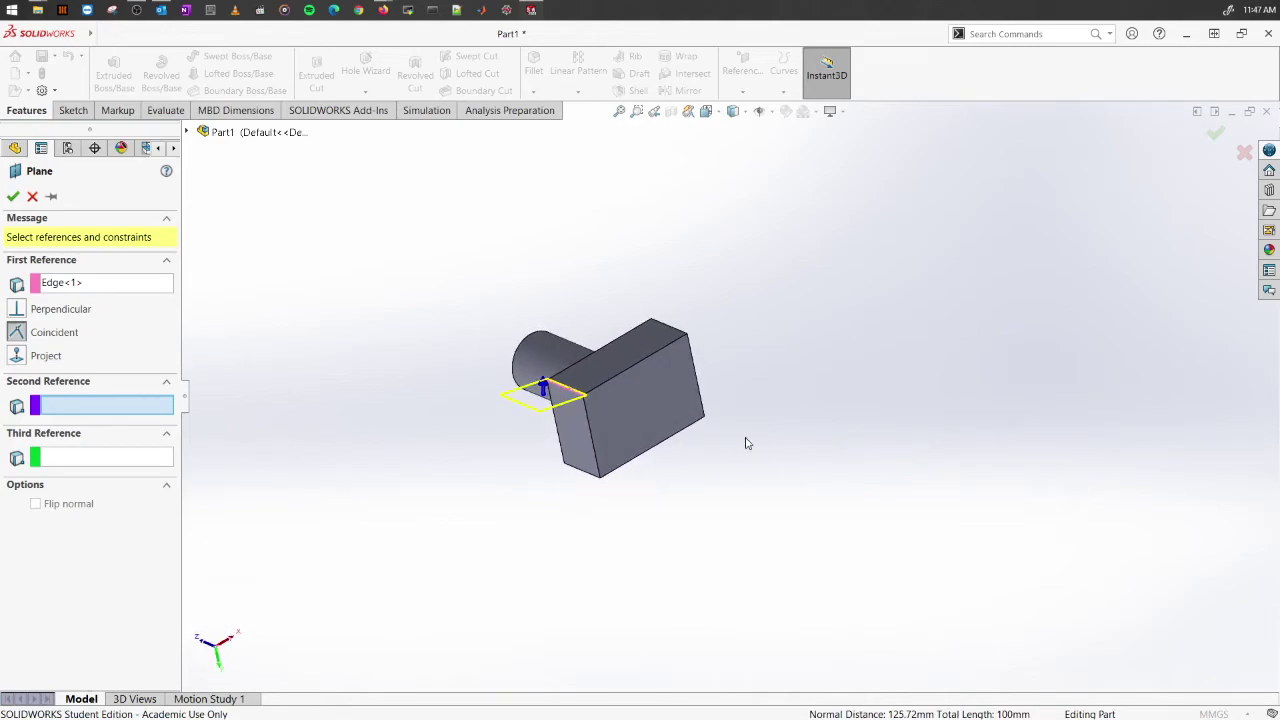
pyautogui.scroll(-2, 745, 443)
pyautogui.click(104, 285)
pyautogui.rightClick(103, 286)
pyautogui.click(134, 297)
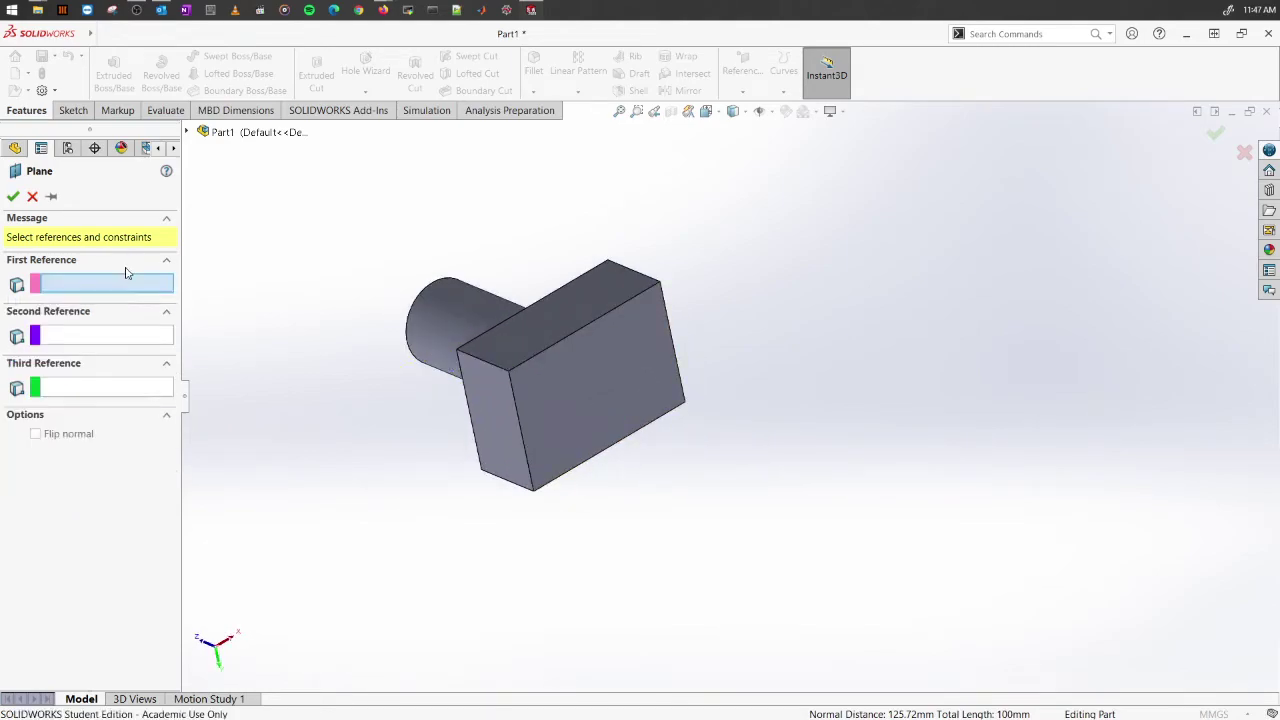
# Use the block's front face as the plane's first reference at a 100 mm offset
pyautogui.click(626, 356)
pyautogui.moveTo(704, 404); pyautogui.dragTo(835, 420, button='middle')
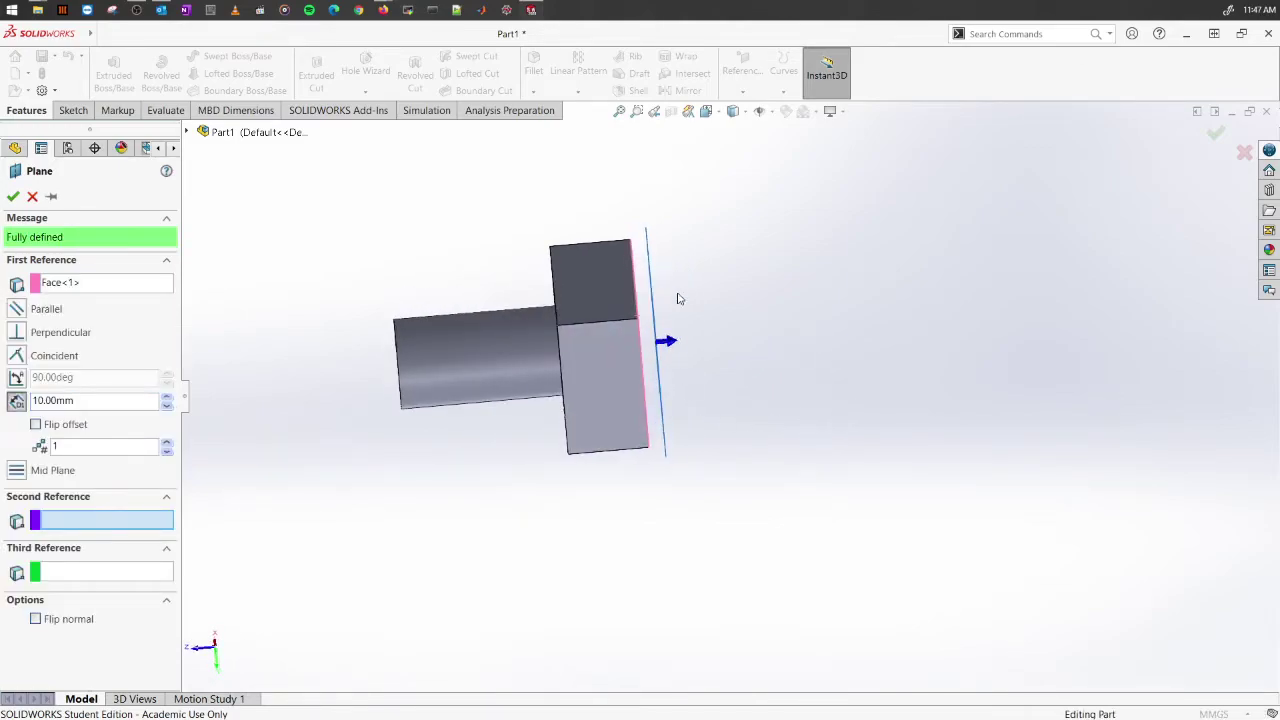
pyautogui.moveTo(714, 400); pyautogui.dragTo(697, 371, button='middle')
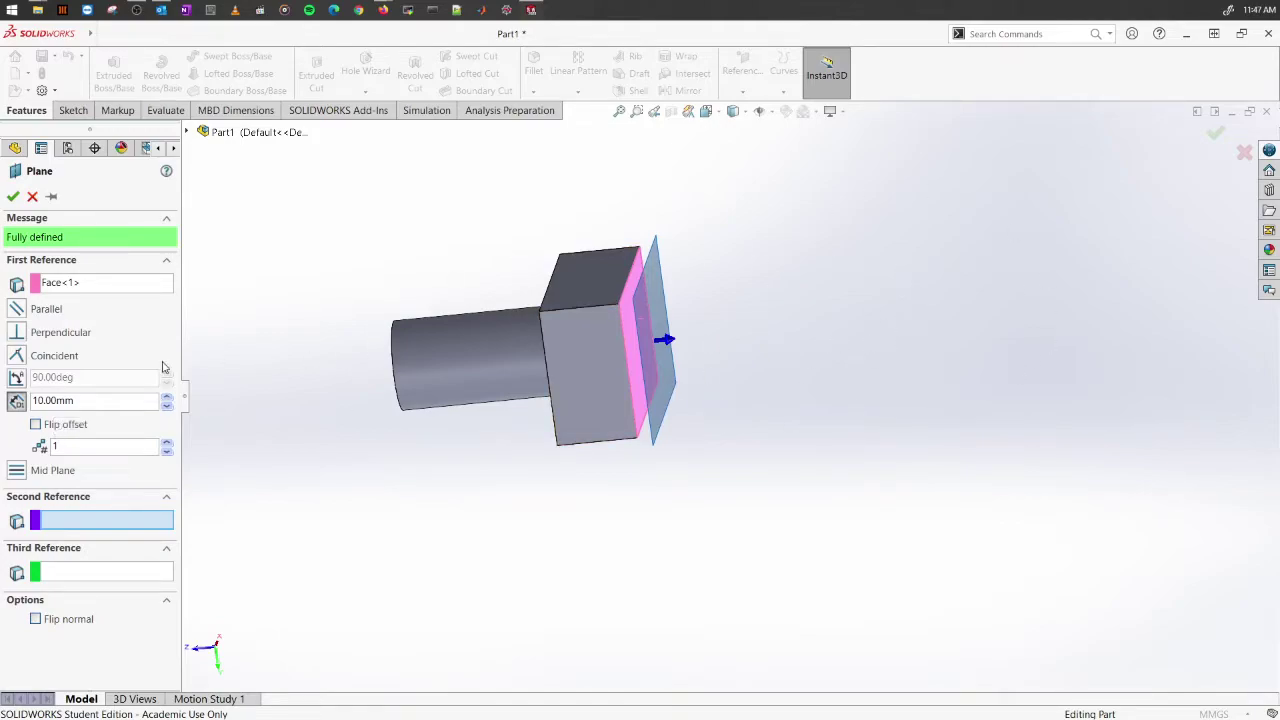
pyautogui.scroll(6, 168, 400)
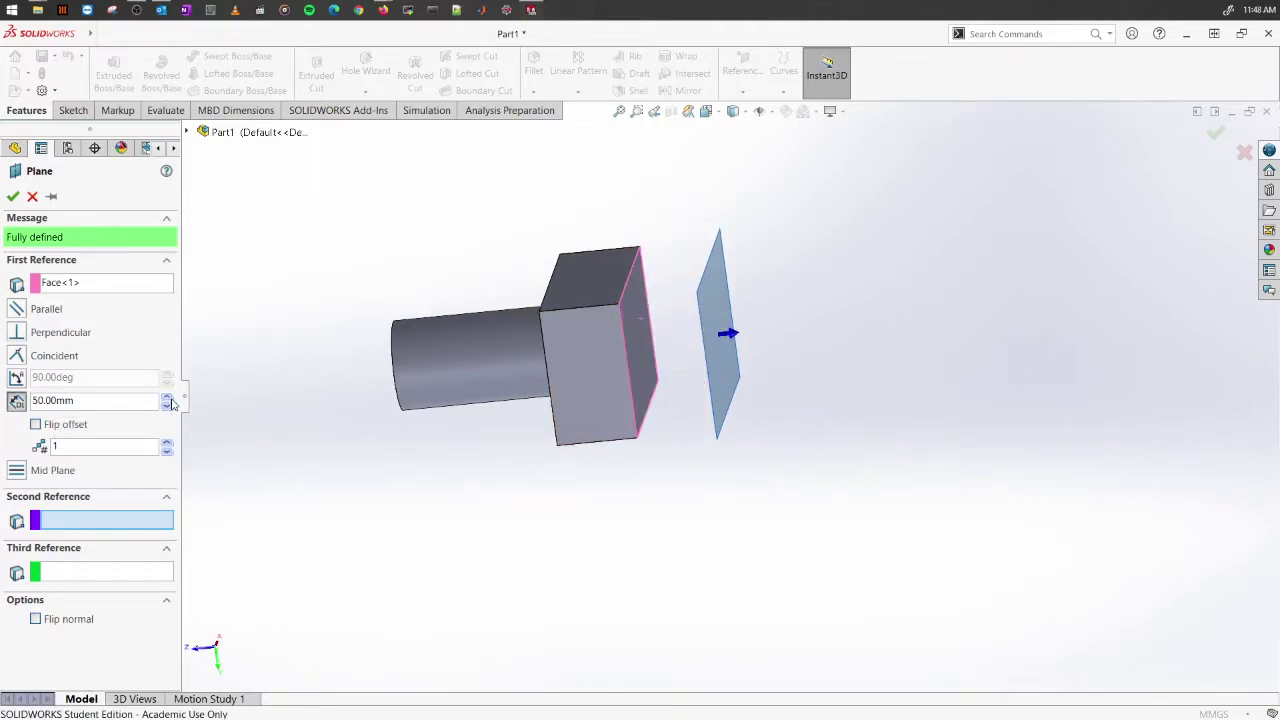
pyautogui.scroll(3, 168, 400)
pyautogui.moveTo(729, 457); pyautogui.dragTo(631, 489, button='middle')
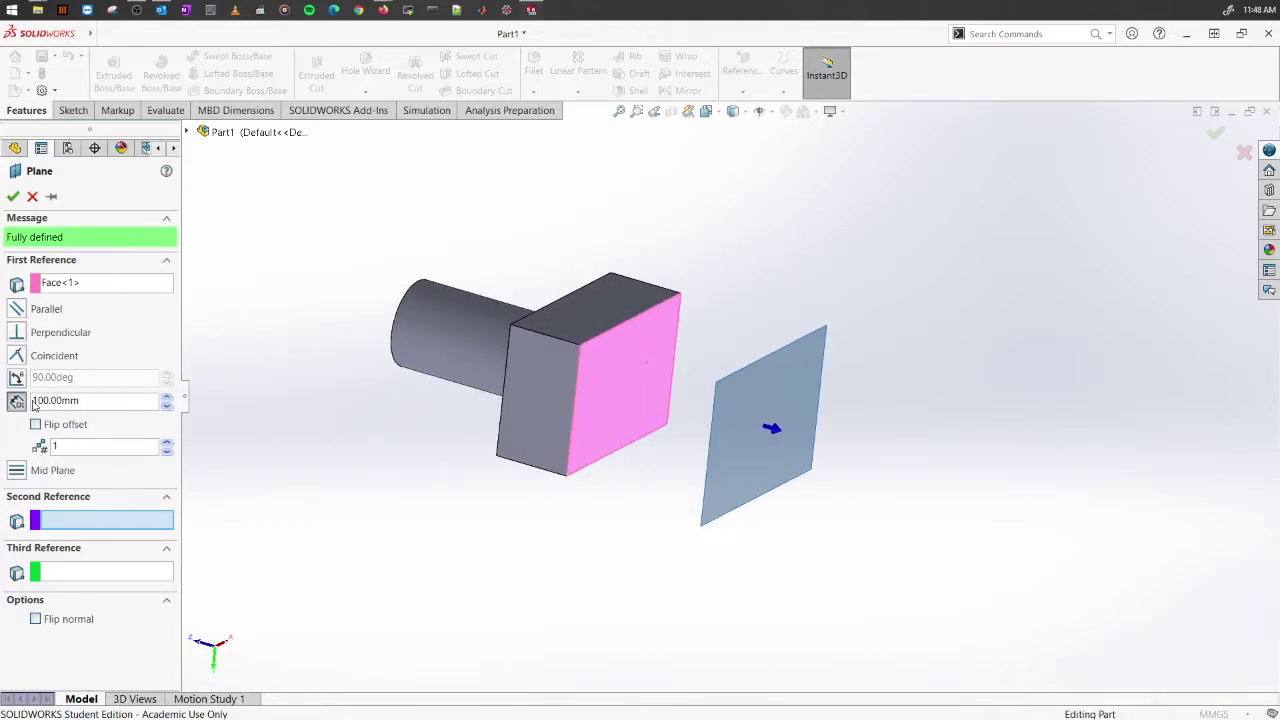
pyautogui.moveTo(380, 446); pyautogui.dragTo(471, 494, button='middle')
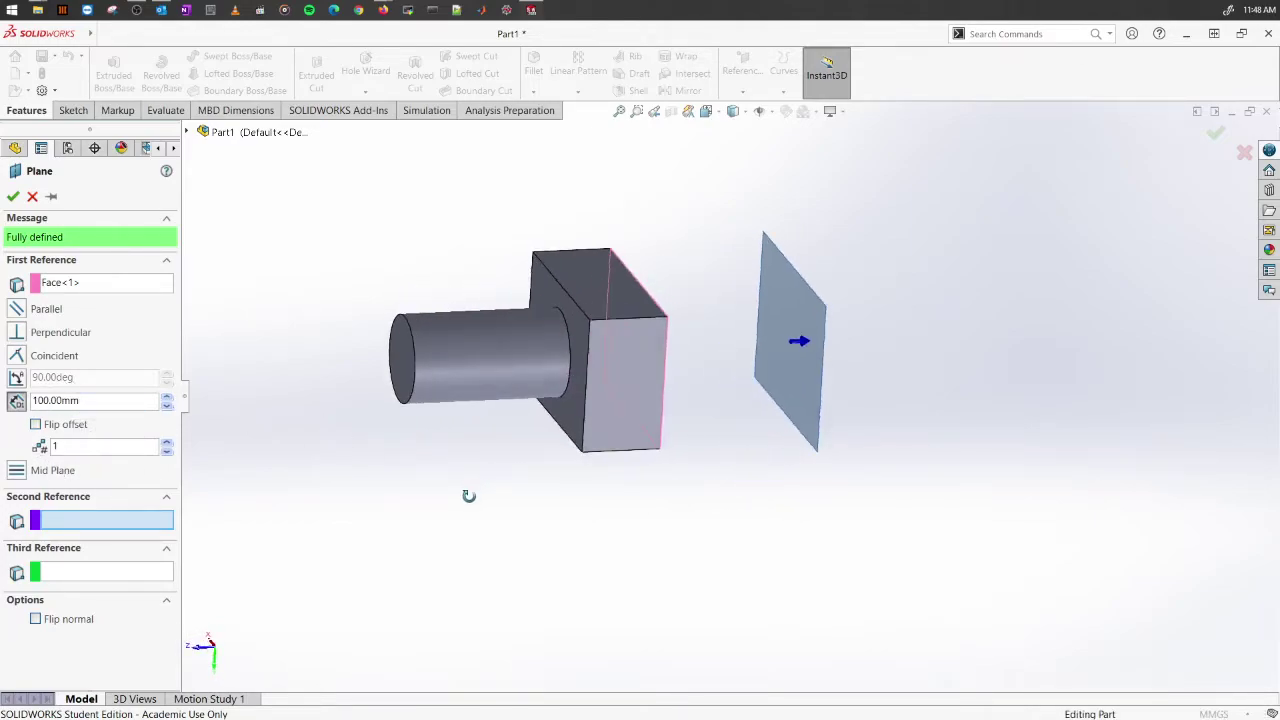
# Try Flip offset, then clear it to keep the plane away from the cylinder, and confirm Plane1
pyautogui.click(38, 426)
pyautogui.moveTo(712, 533); pyautogui.dragTo(640, 520, button='middle')
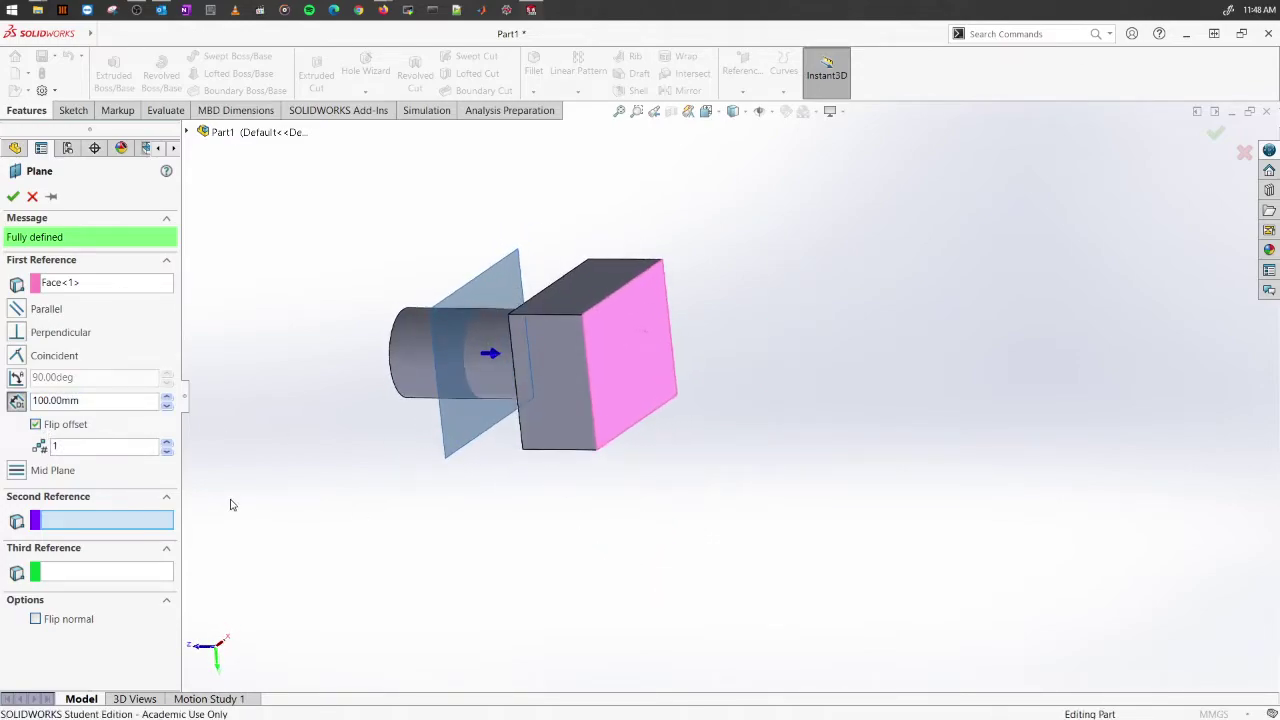
pyautogui.click(36, 425)
pyautogui.moveTo(403, 454); pyautogui.dragTo(360, 372, button='middle')
pyautogui.scroll(1, 511, 460)
pyautogui.scroll(2, 697, 466)
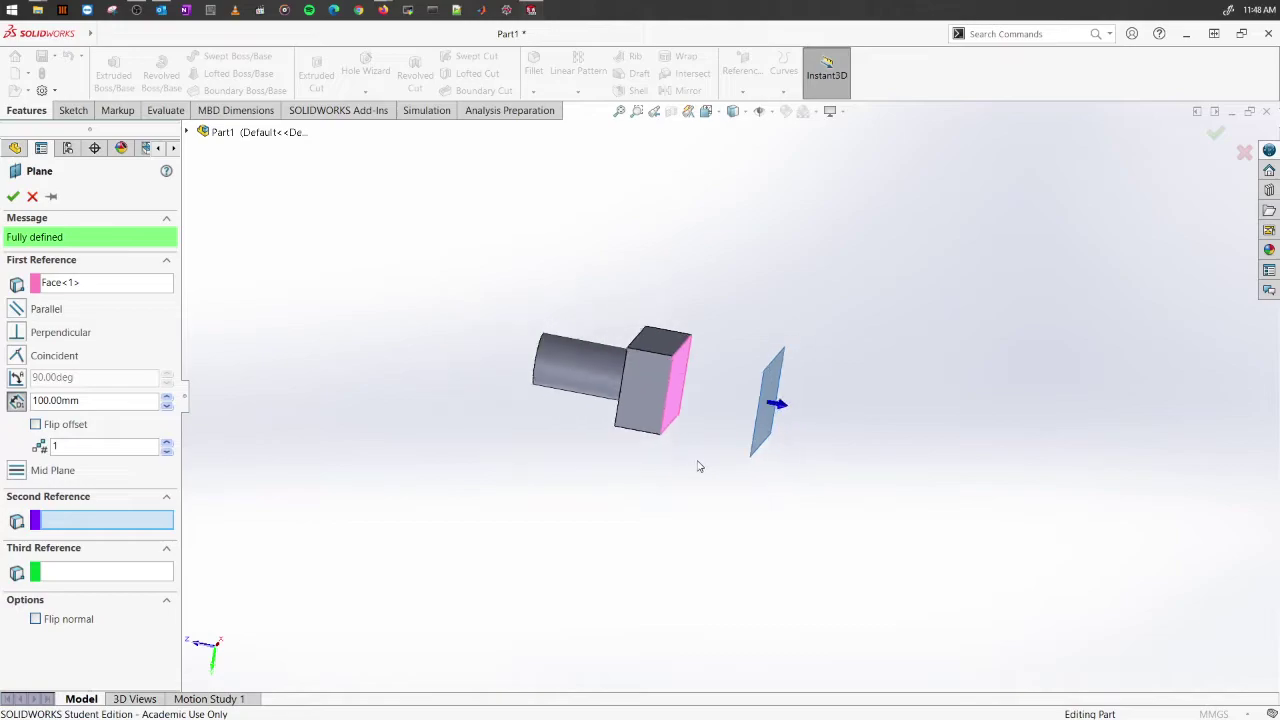
pyautogui.scroll(-2, 686, 461)
pyautogui.moveTo(850, 312); pyautogui.dragTo(718, 295, button='middle')
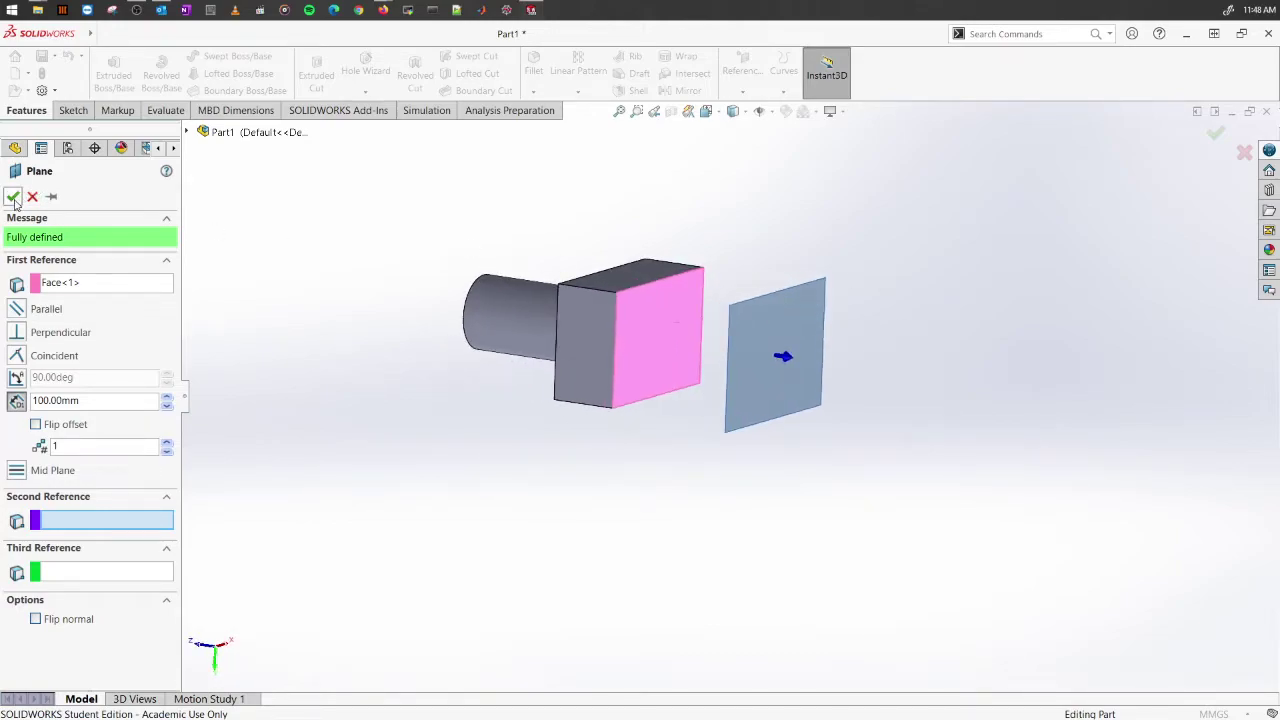
pyautogui.click(13, 197)
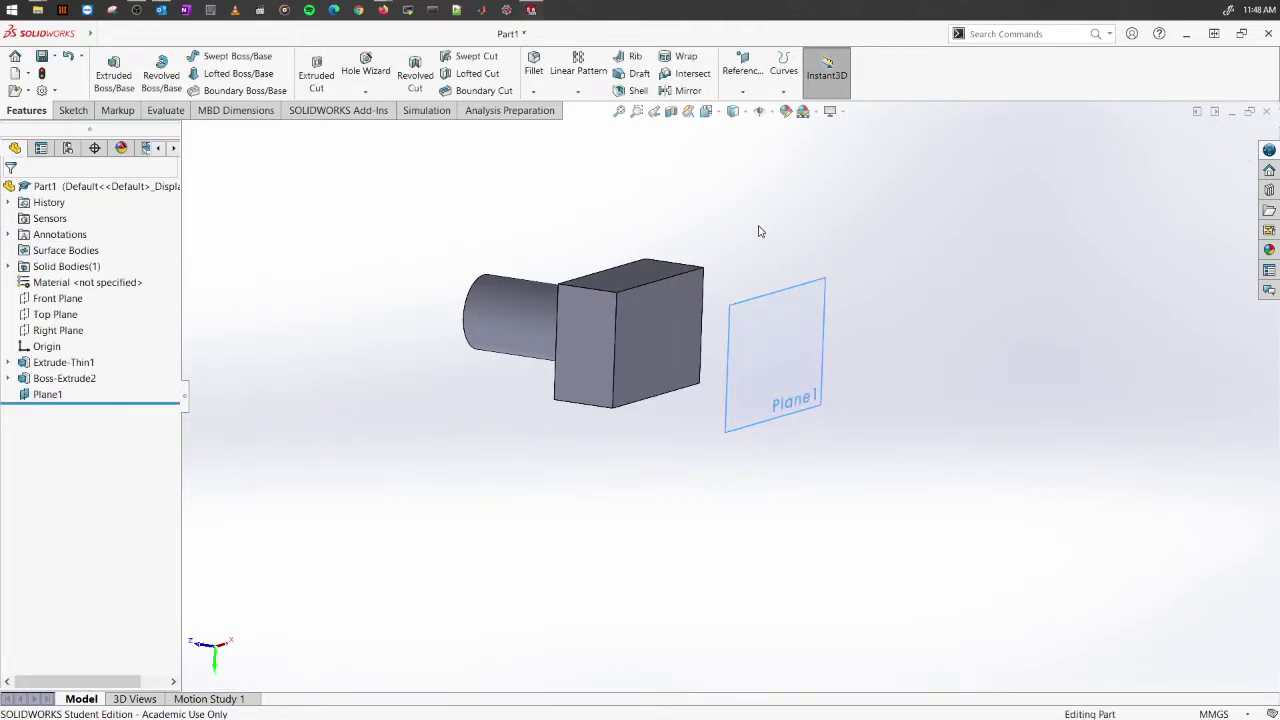
pyautogui.click(808, 345)
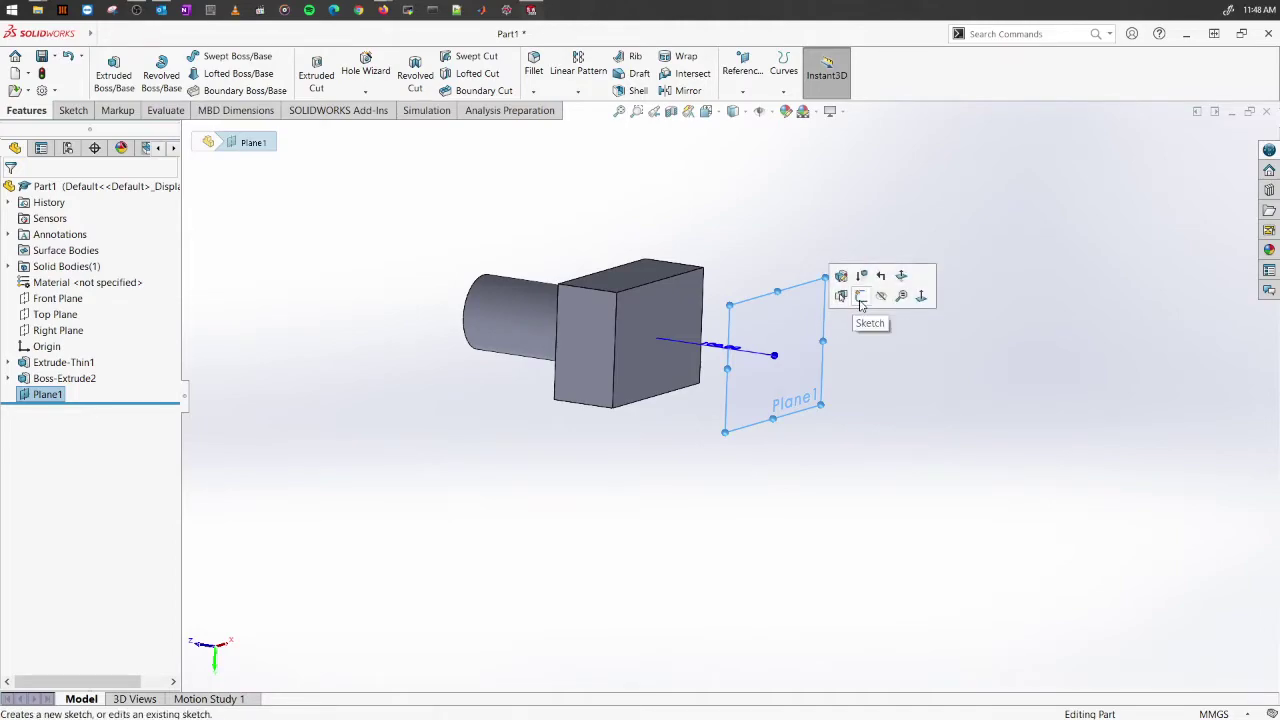
# On Plane1, sketch a six-sided polygon centred on the origin
pyautogui.click(860, 300)
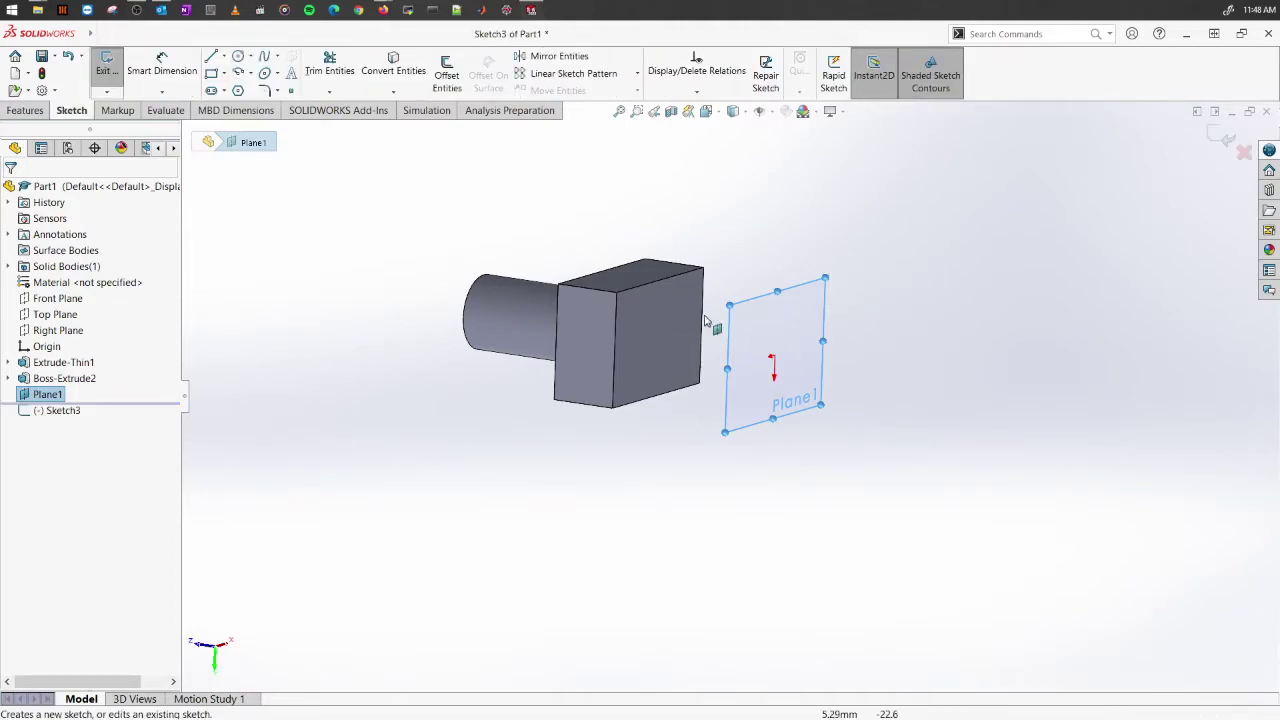
pyautogui.click(237, 91)
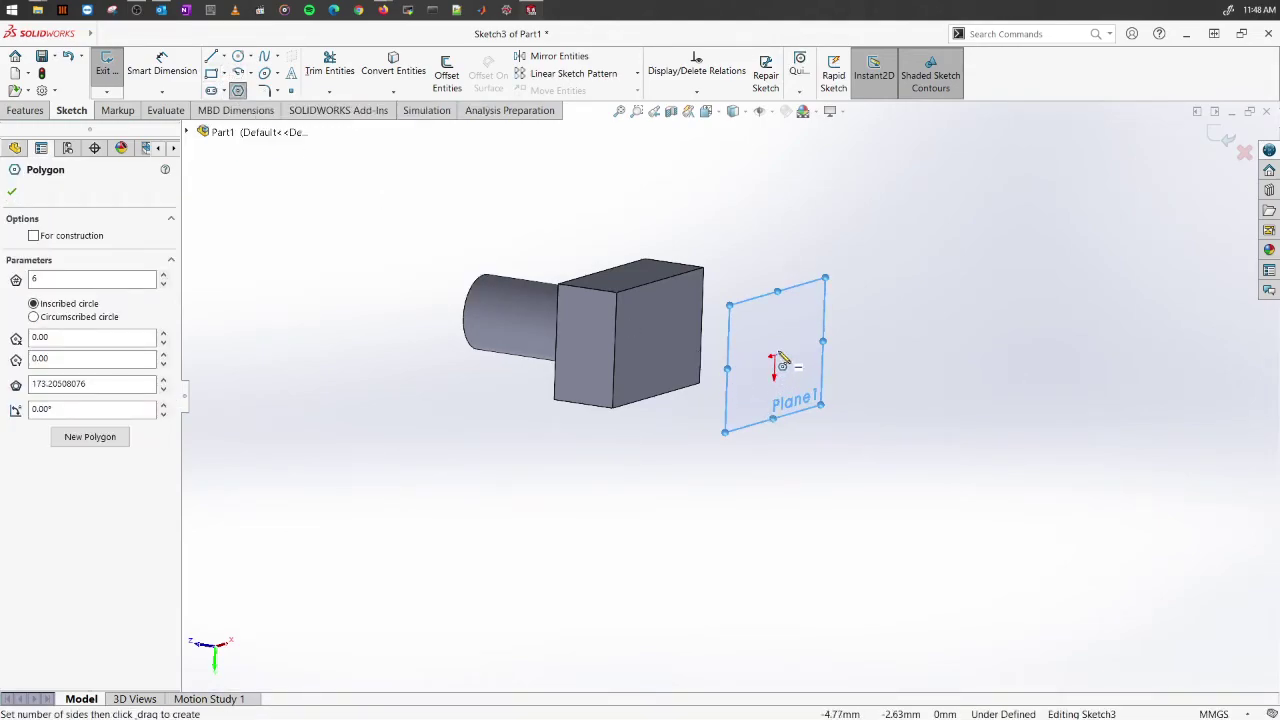
pyautogui.moveTo(775, 365); pyautogui.dragTo(803, 390)
pyautogui.rightClick(886, 300)
pyautogui.click(909, 309)
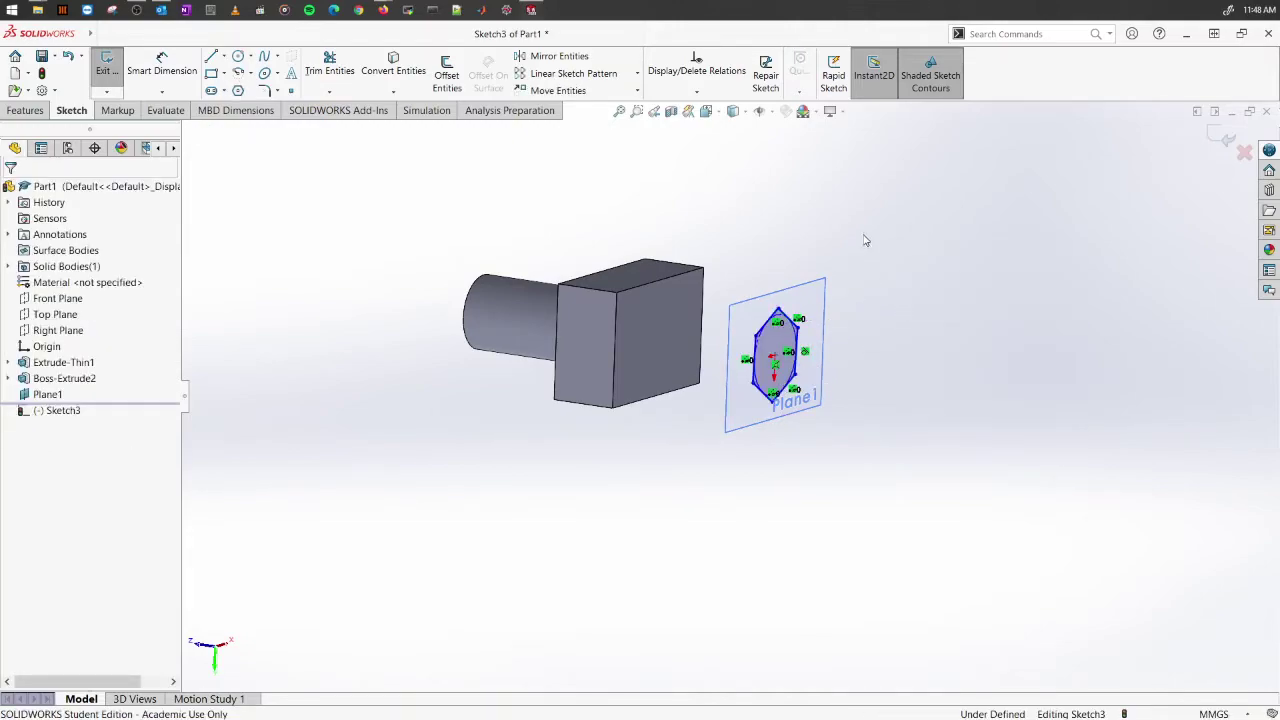
pyautogui.click(30, 111)
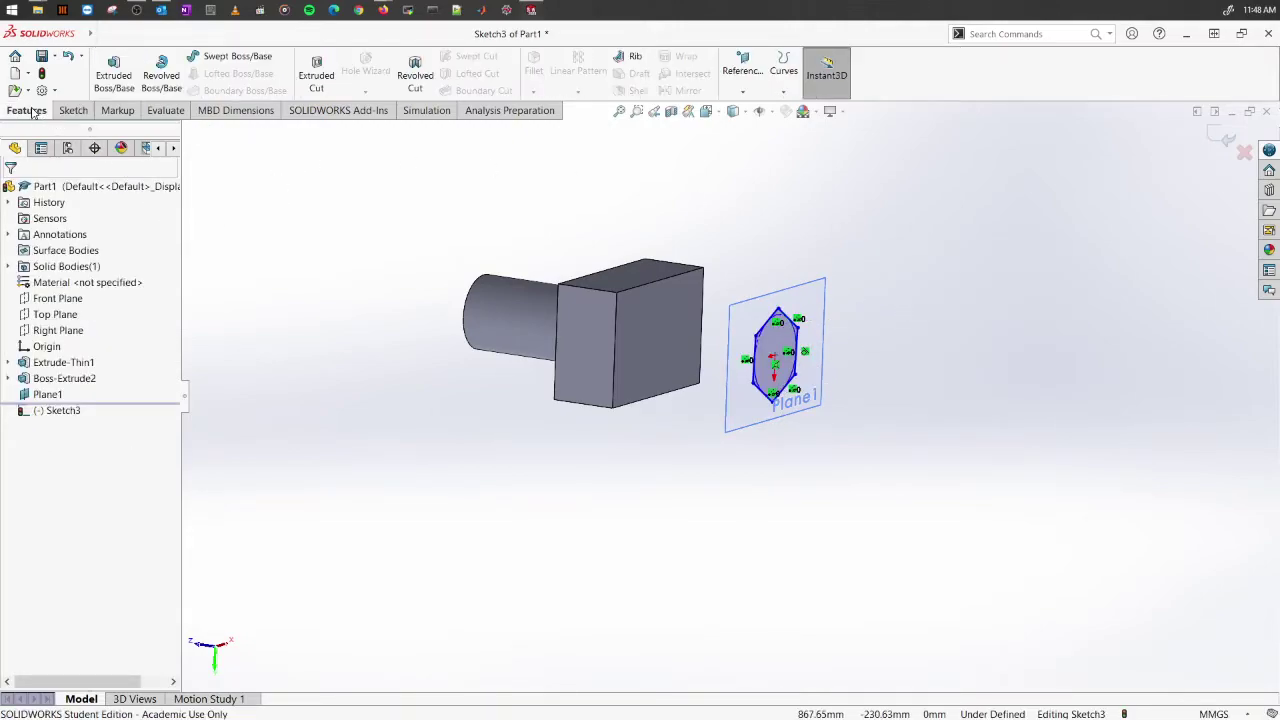
pyautogui.click(125, 89)
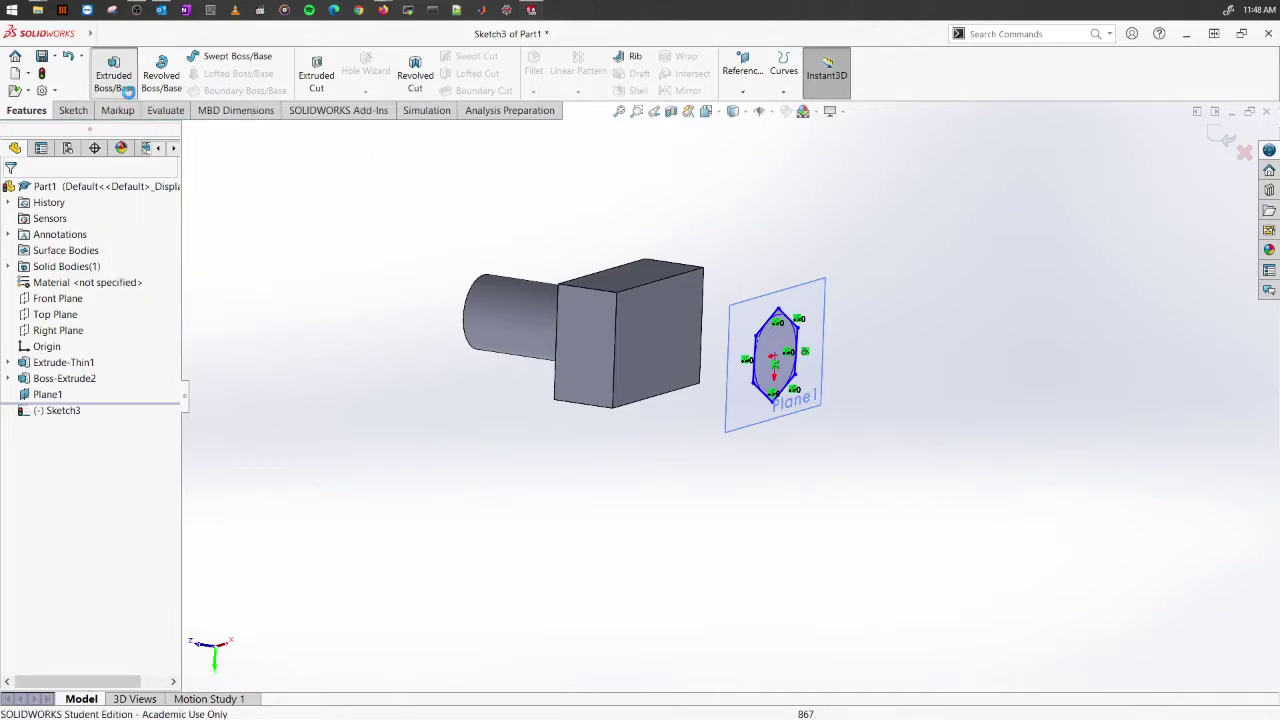
# Toggle Reverse Direction, try a 50 mm depth, then set the end condition to Through All
pyautogui.moveTo(854, 548); pyautogui.dragTo(626, 434, button='middle')
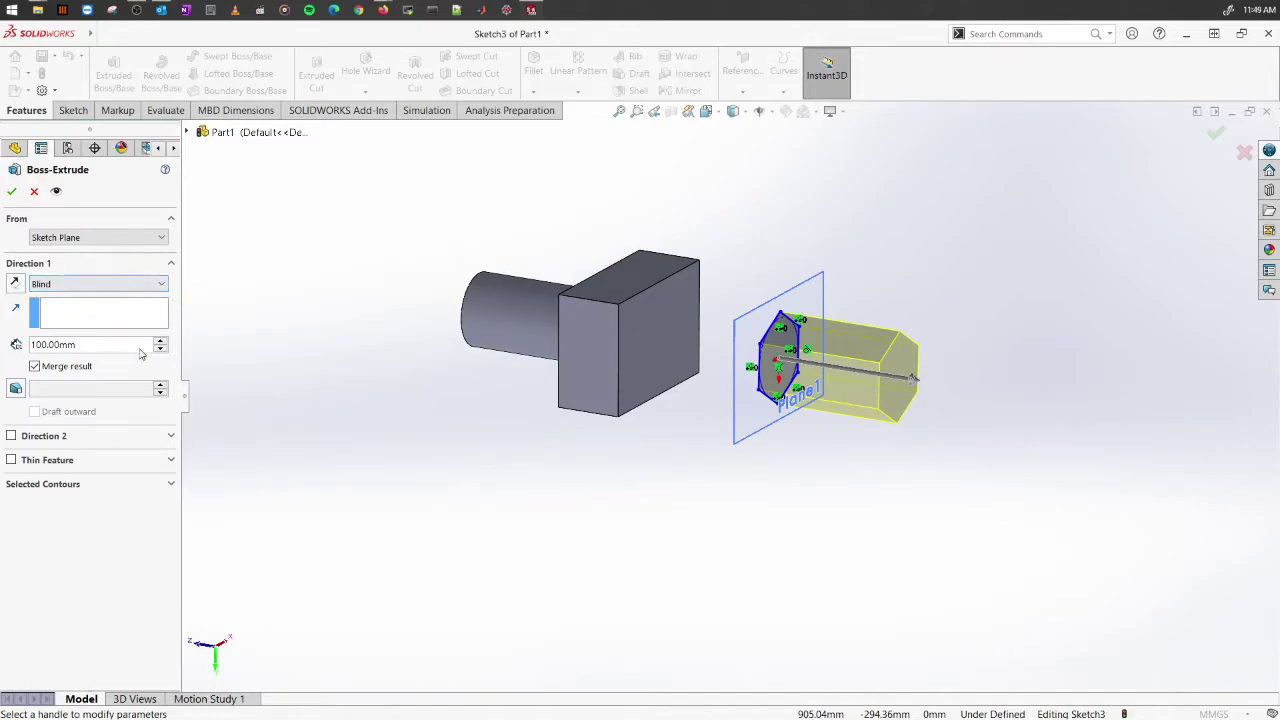
pyautogui.click(14, 285)
pyautogui.click(14, 285)
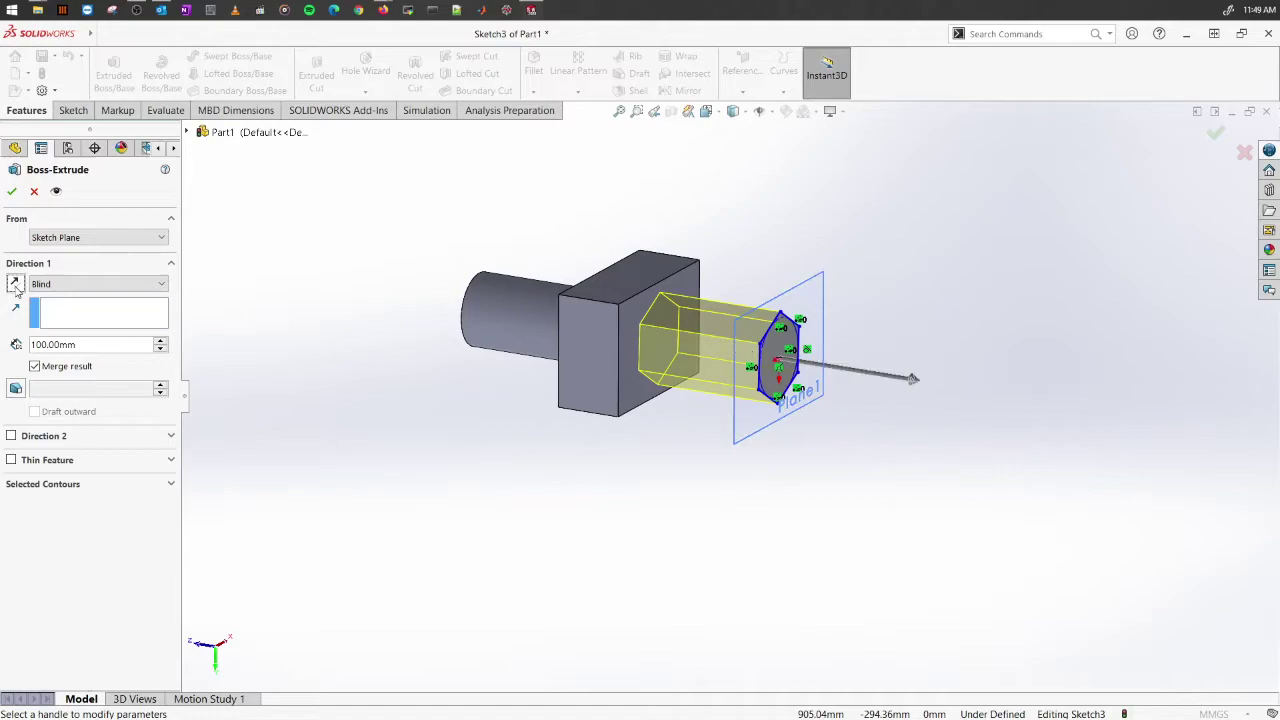
pyautogui.moveTo(125, 350); pyautogui.dragTo(3, 344)
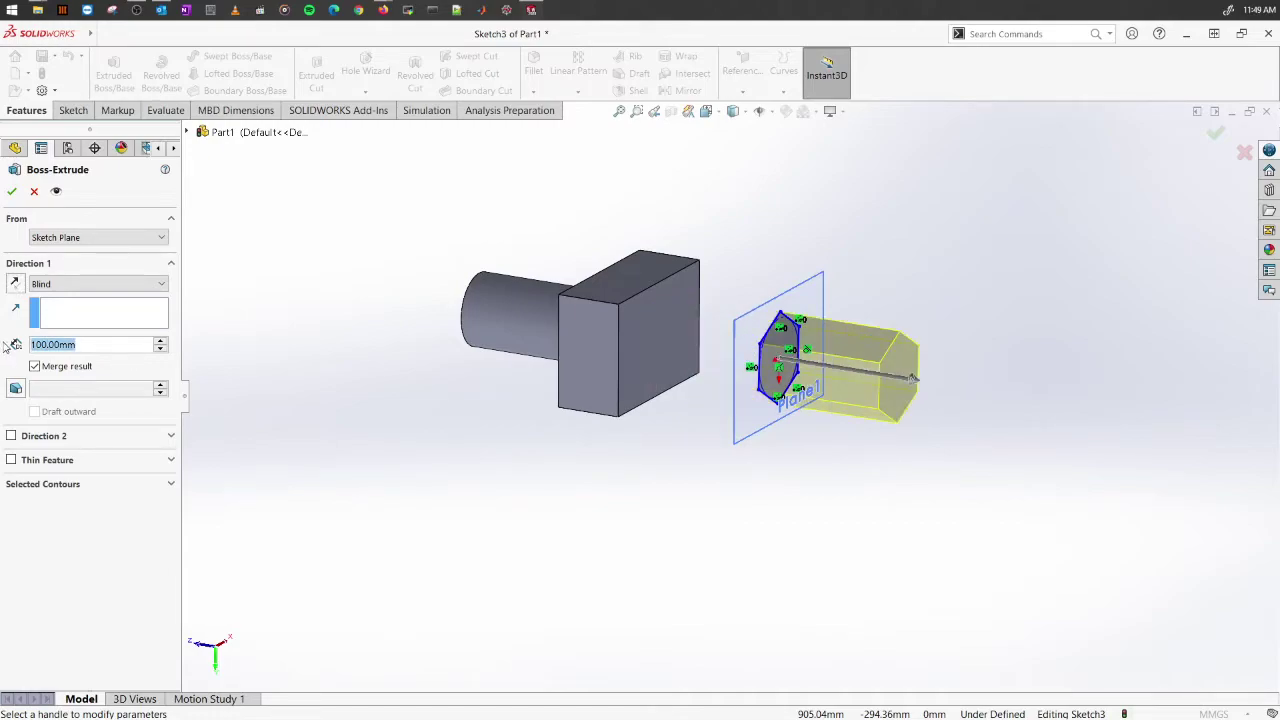
pyautogui.write('50')
pyautogui.press('Return')
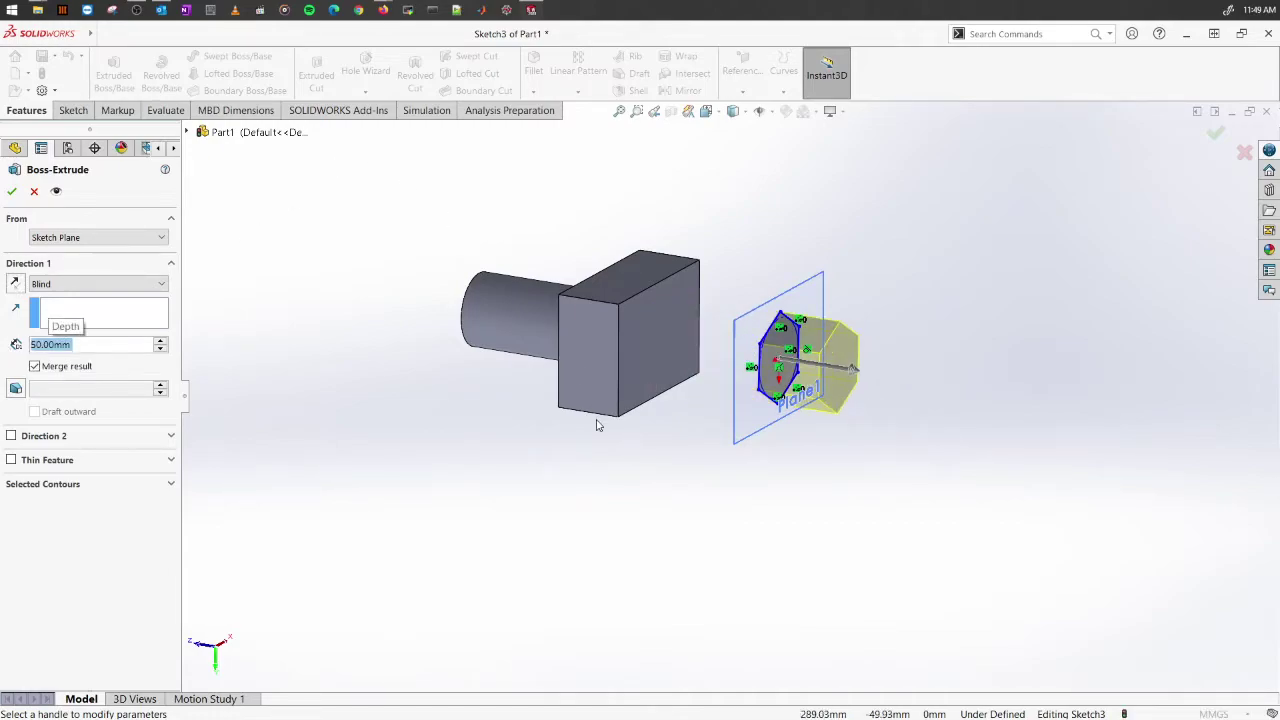
pyautogui.moveTo(634, 493); pyautogui.dragTo(323, 366, button='middle')
pyautogui.click(87, 285)
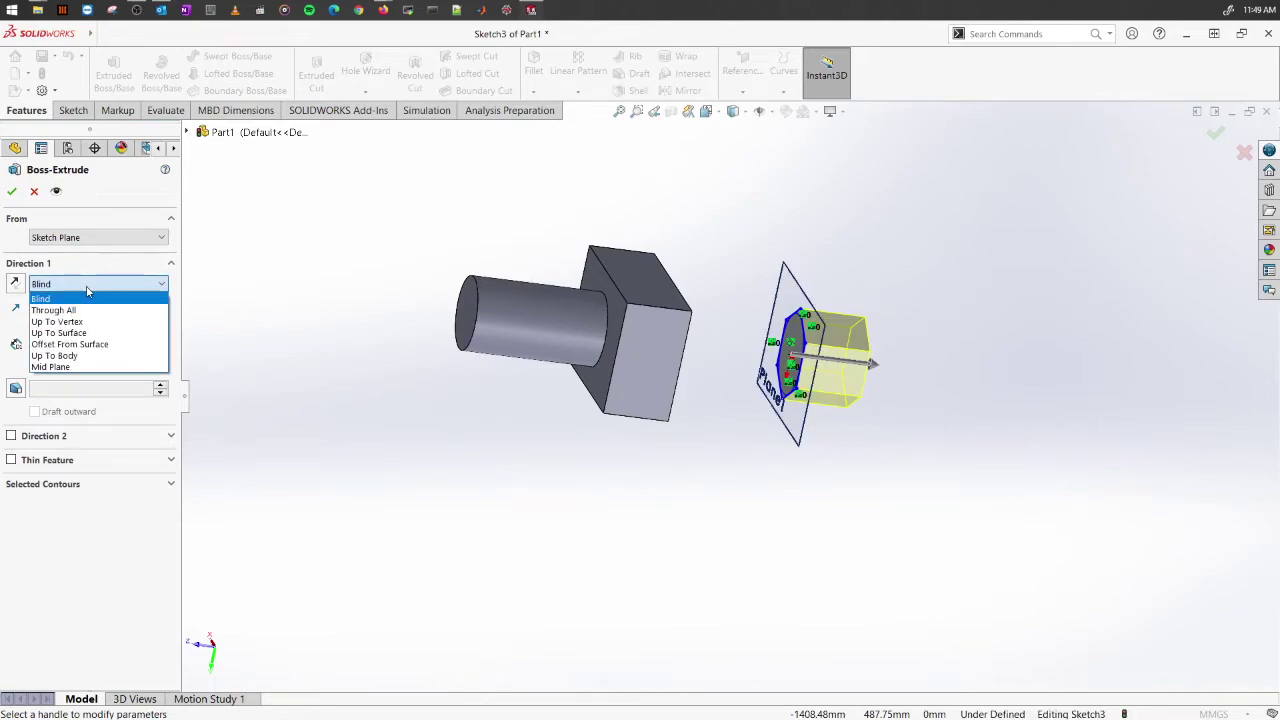
pyautogui.click(84, 312)
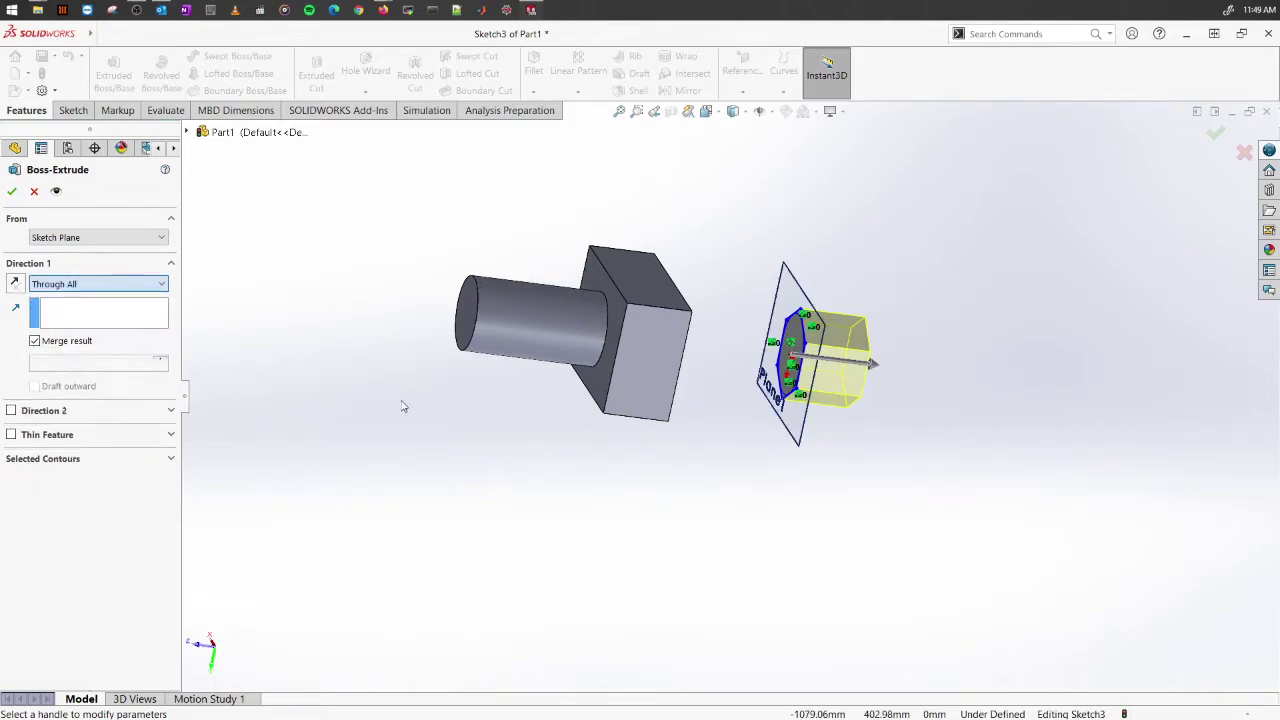
pyautogui.moveTo(665, 442); pyautogui.dragTo(623, 460, button='middle')
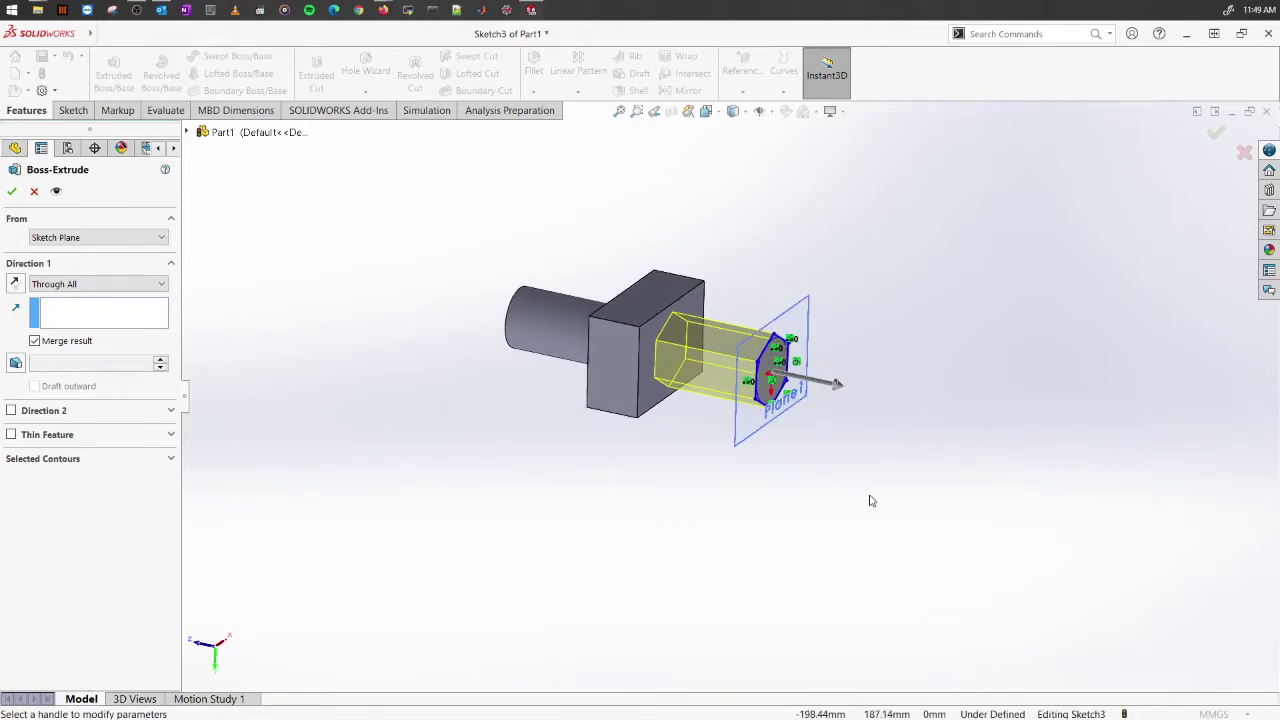
pyautogui.moveTo(623, 457)
pyautogui.mouseDown(button='middle')
pyautogui.moveTo(634, 443)
pyautogui.moveTo(640, 464)
pyautogui.mouseUp(button='middle')
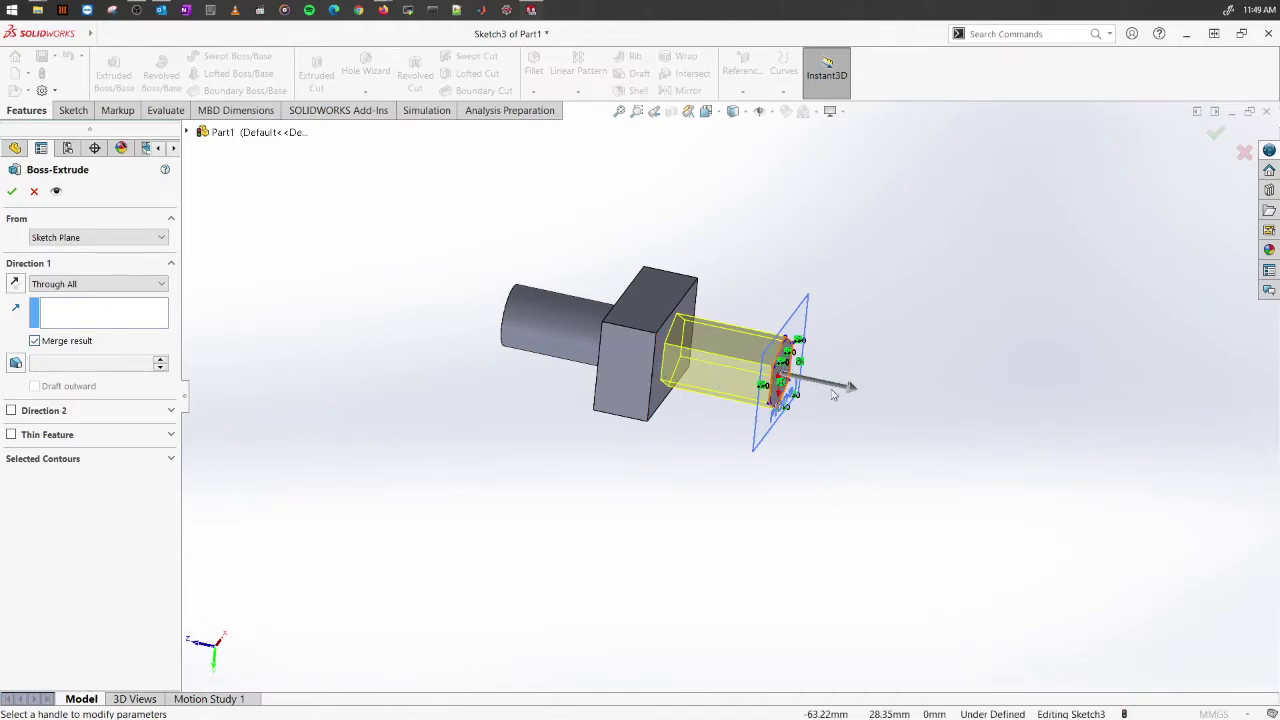
# Set the end condition to Up To Vertex, after briefly trying 153 mm, and pick the block's corner vertex
pyautogui.click(87, 285)
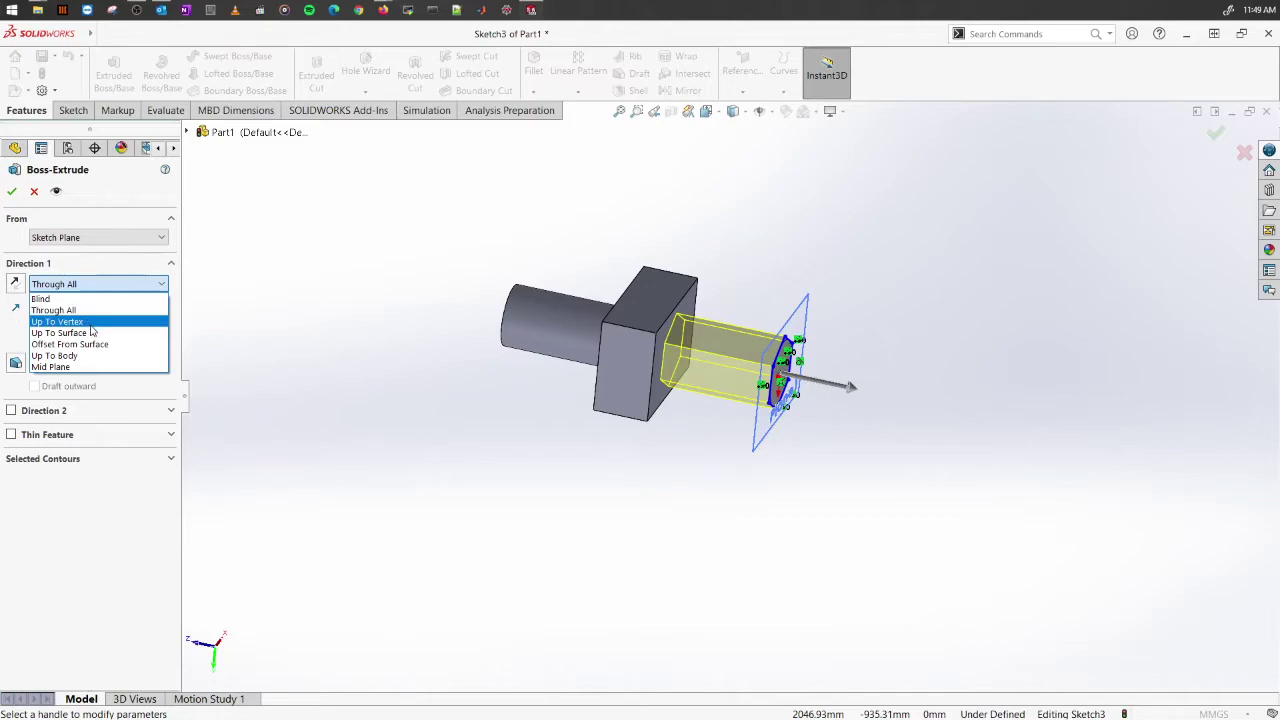
pyautogui.click(60, 321)
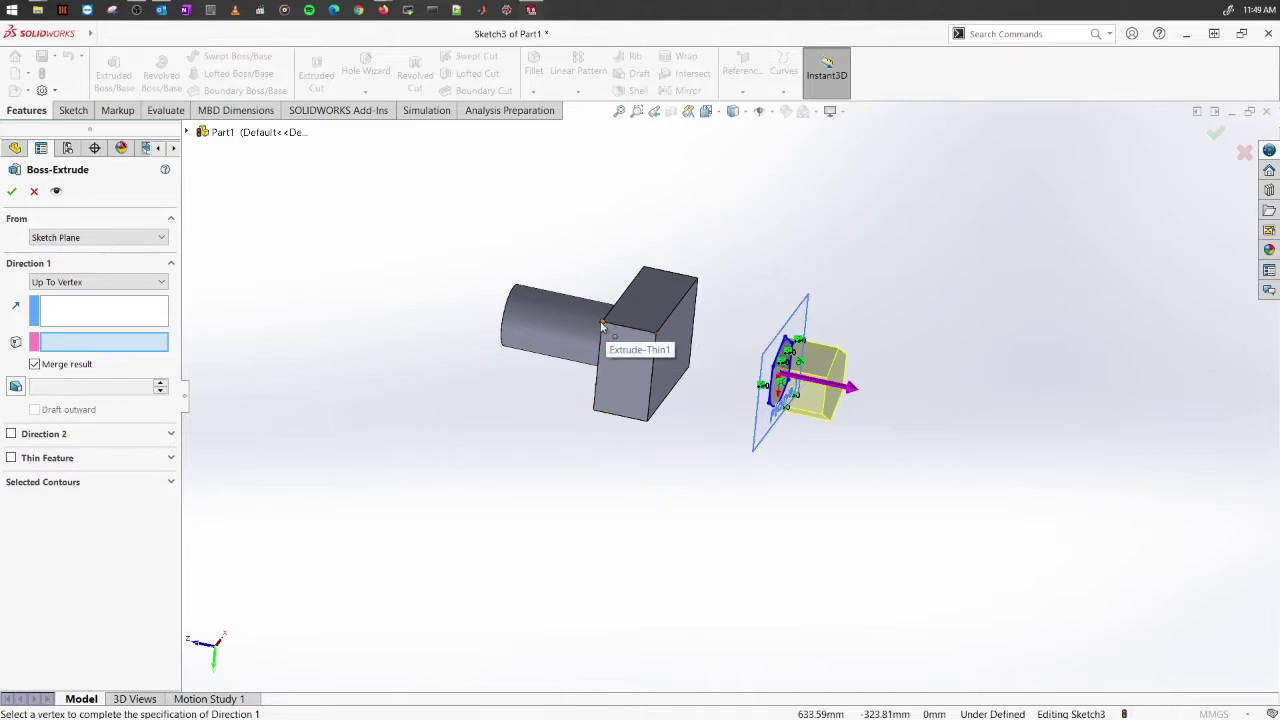
pyautogui.click(846, 385)
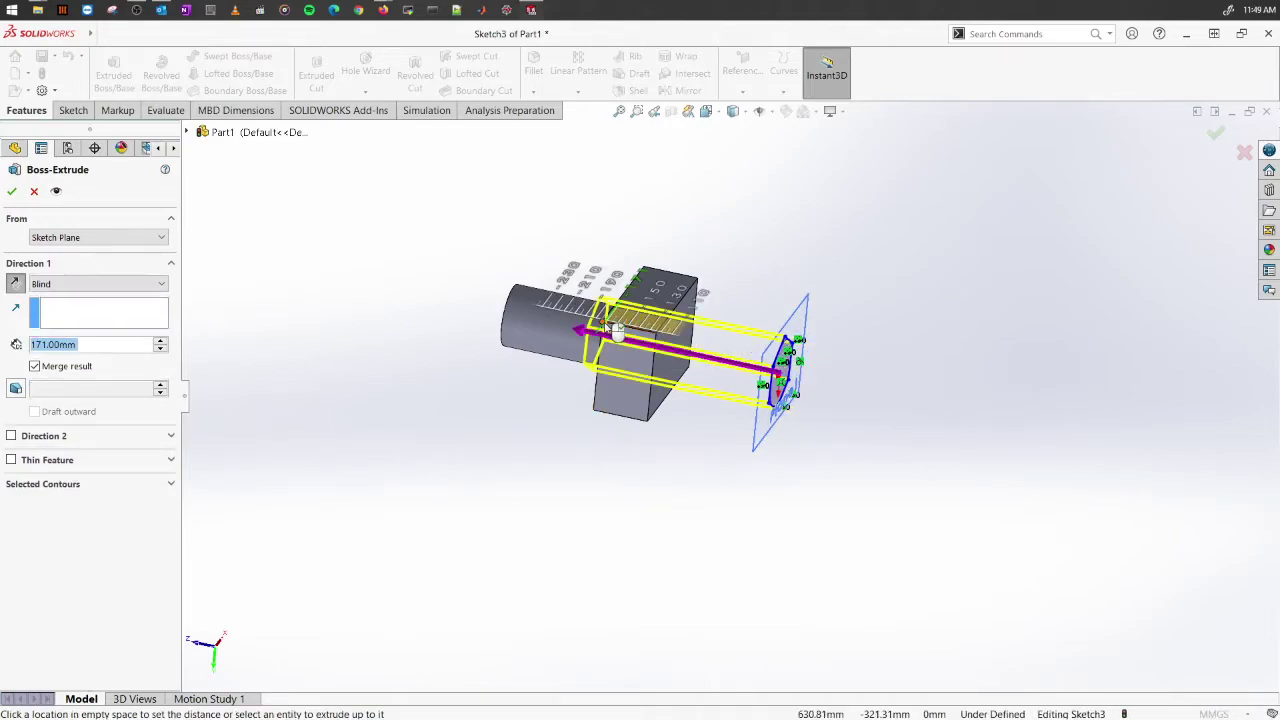
pyautogui.click(600, 370)
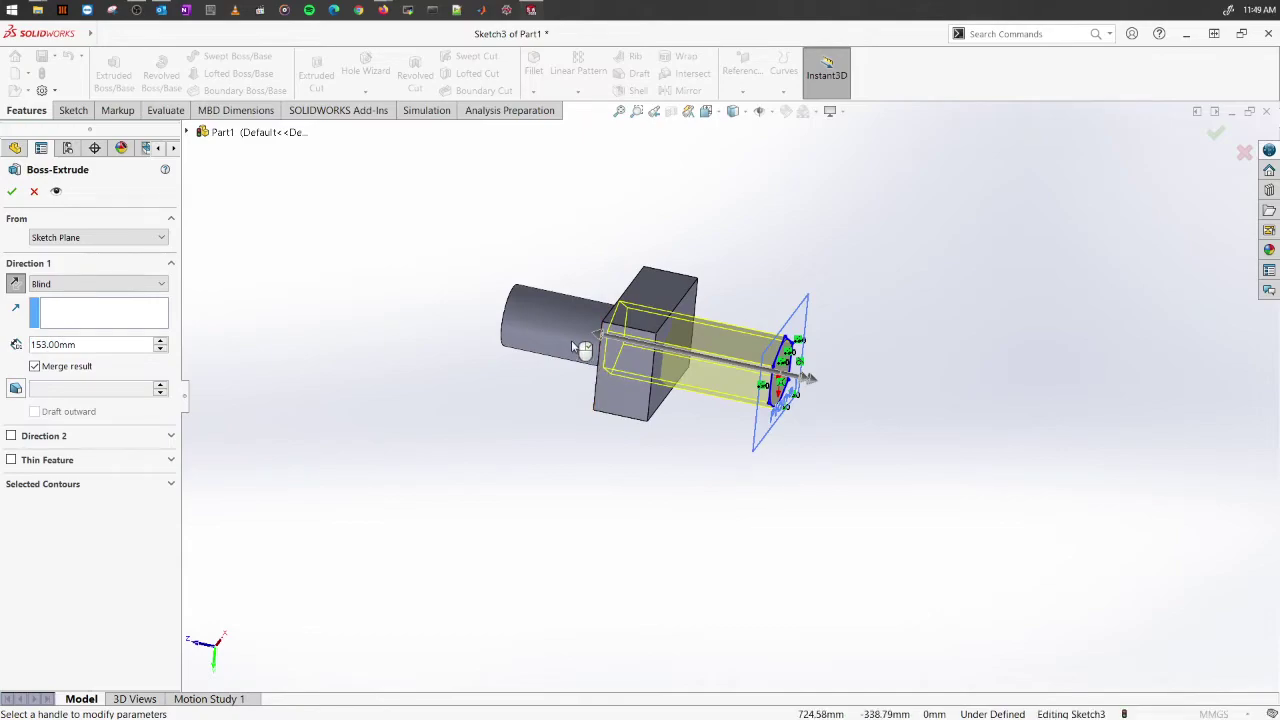
pyautogui.scroll(-2, 583, 329)
pyautogui.click(160, 289)
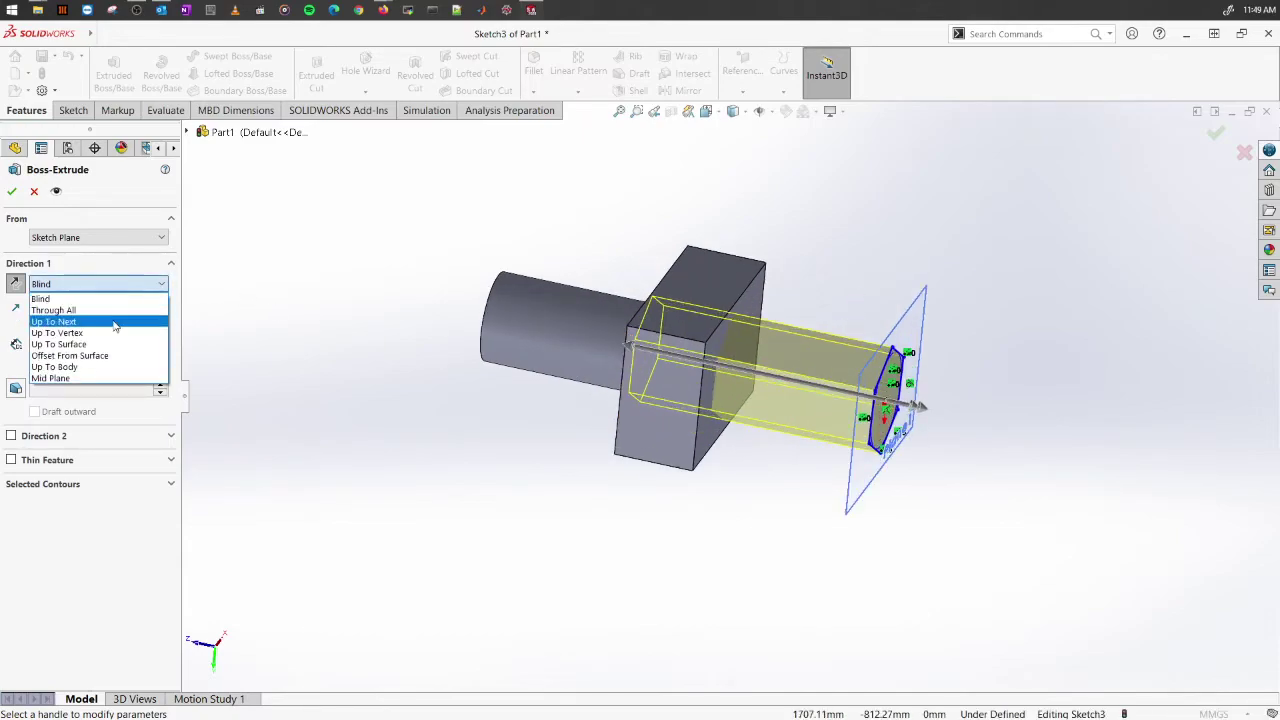
pyautogui.click(115, 322)
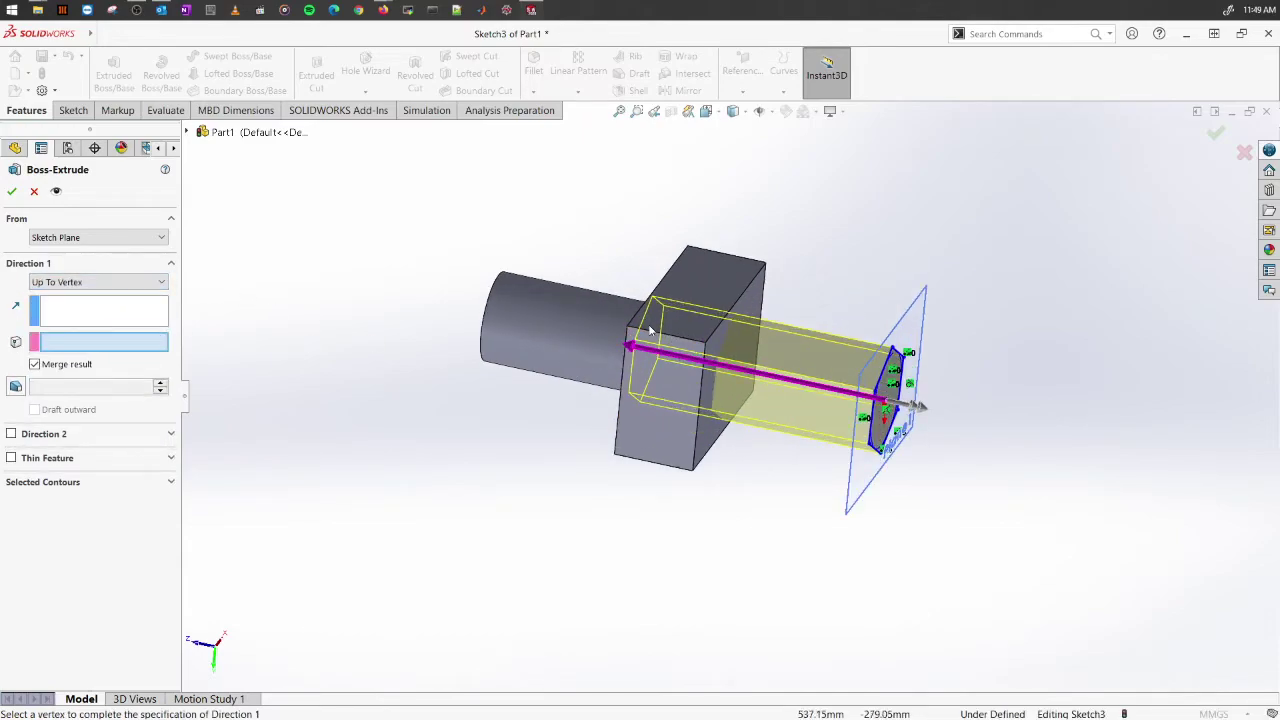
pyautogui.scroll(-2, 688, 322)
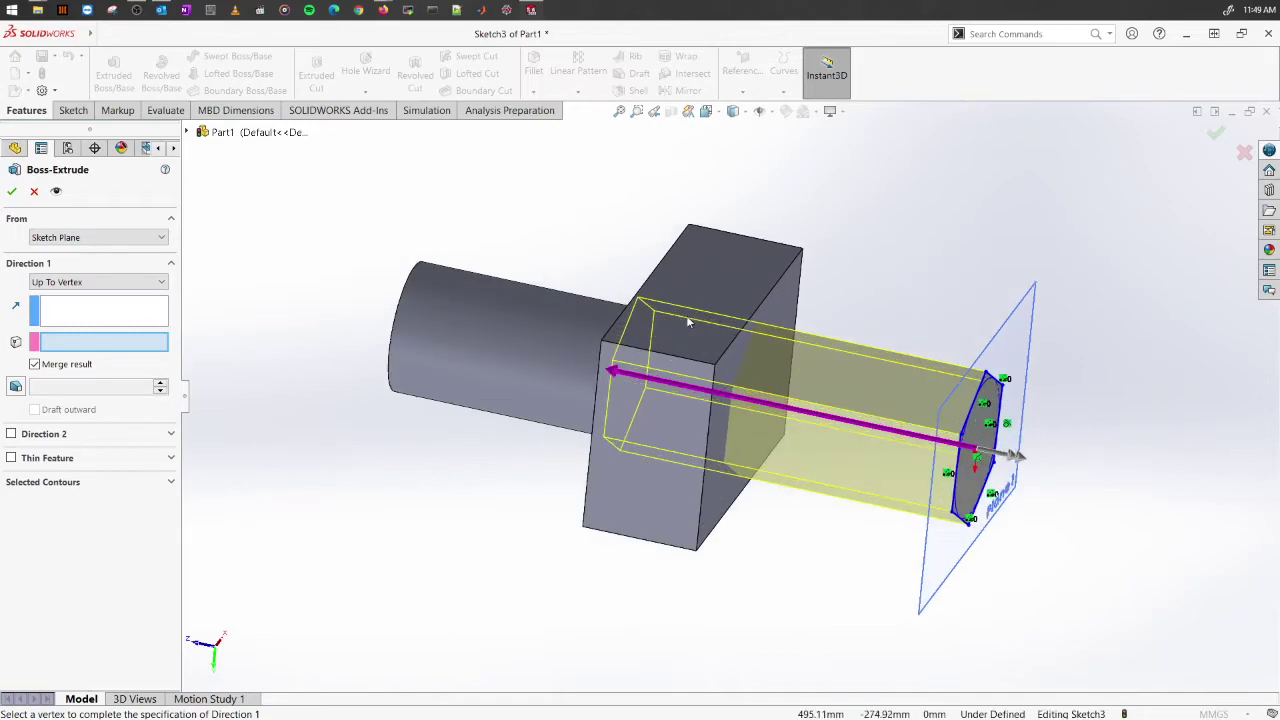
pyautogui.click(601, 345)
pyautogui.moveTo(643, 371)
pyautogui.mouseDown(button='middle')
pyautogui.moveTo(734, 508)
pyautogui.moveTo(605, 459)
pyautogui.moveTo(624, 449)
pyautogui.mouseUp(button='middle')
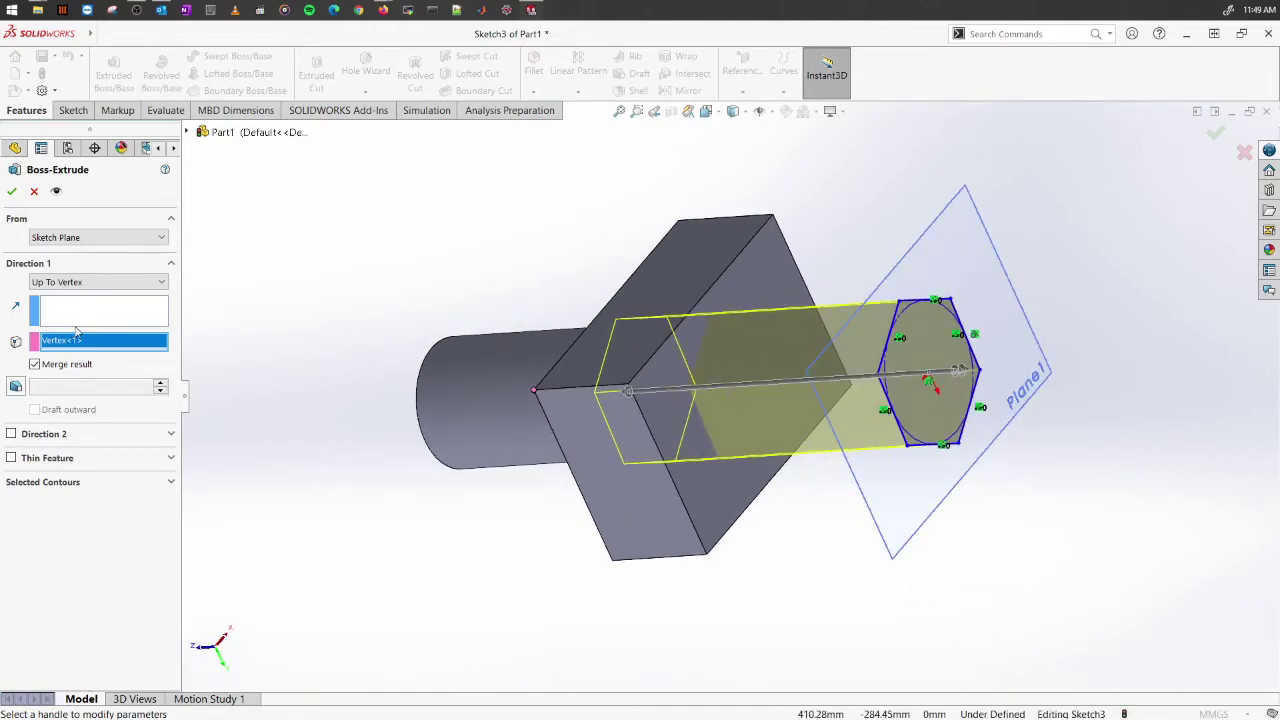
pyautogui.click(93, 284)
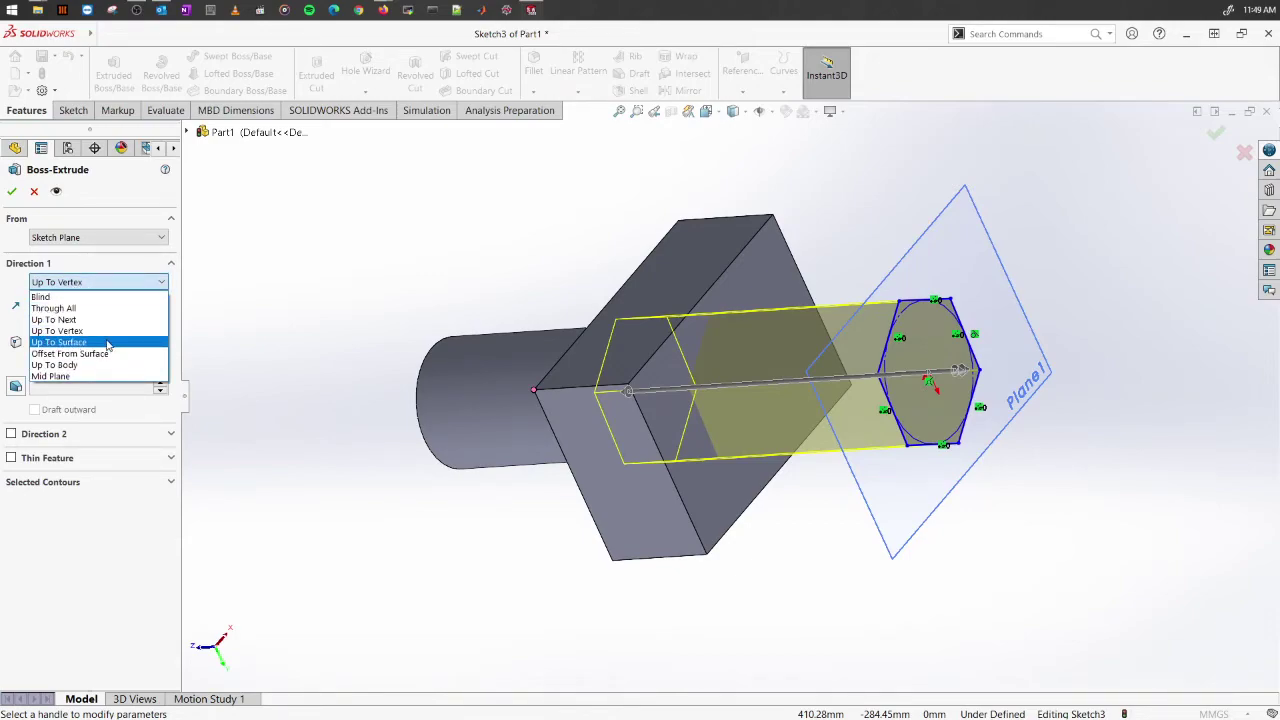
# Switch to Up To Surface, trying the cylinder end face before picking the block face
pyautogui.click(108, 343)
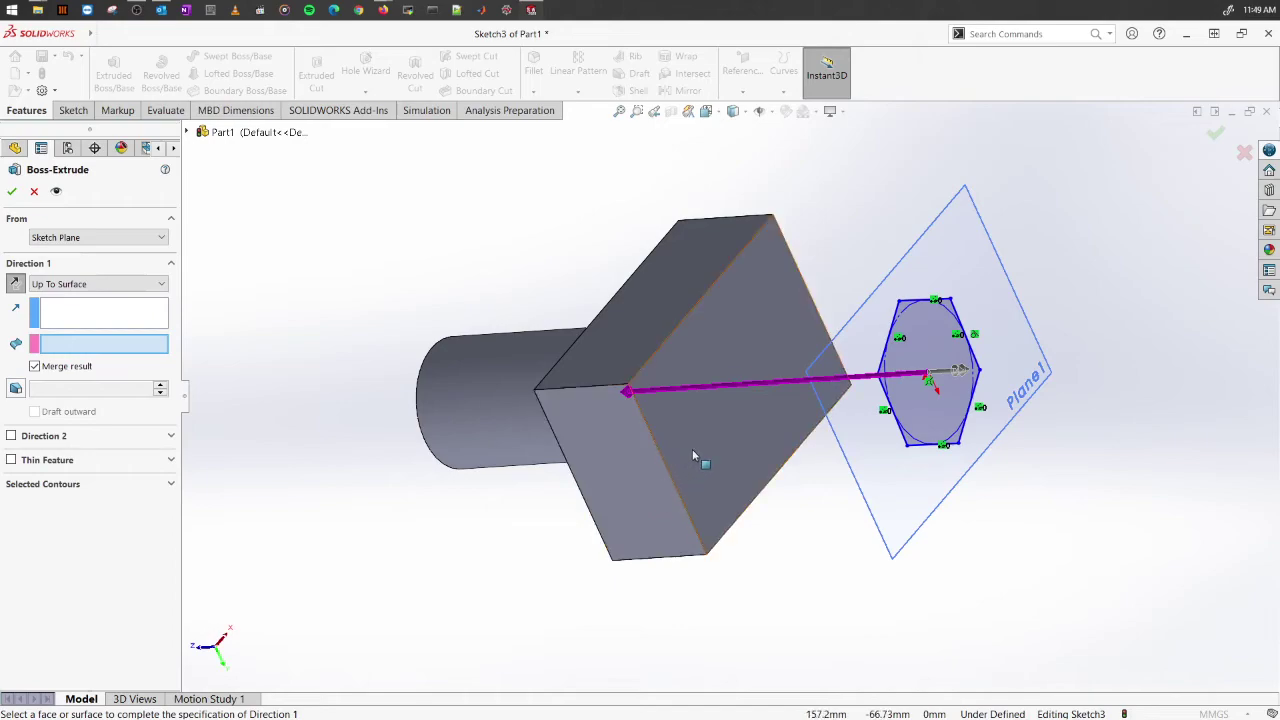
pyautogui.moveTo(590, 463)
pyautogui.mouseDown(button='middle')
pyautogui.moveTo(736, 388)
pyautogui.moveTo(511, 391)
pyautogui.mouseUp(button='middle')
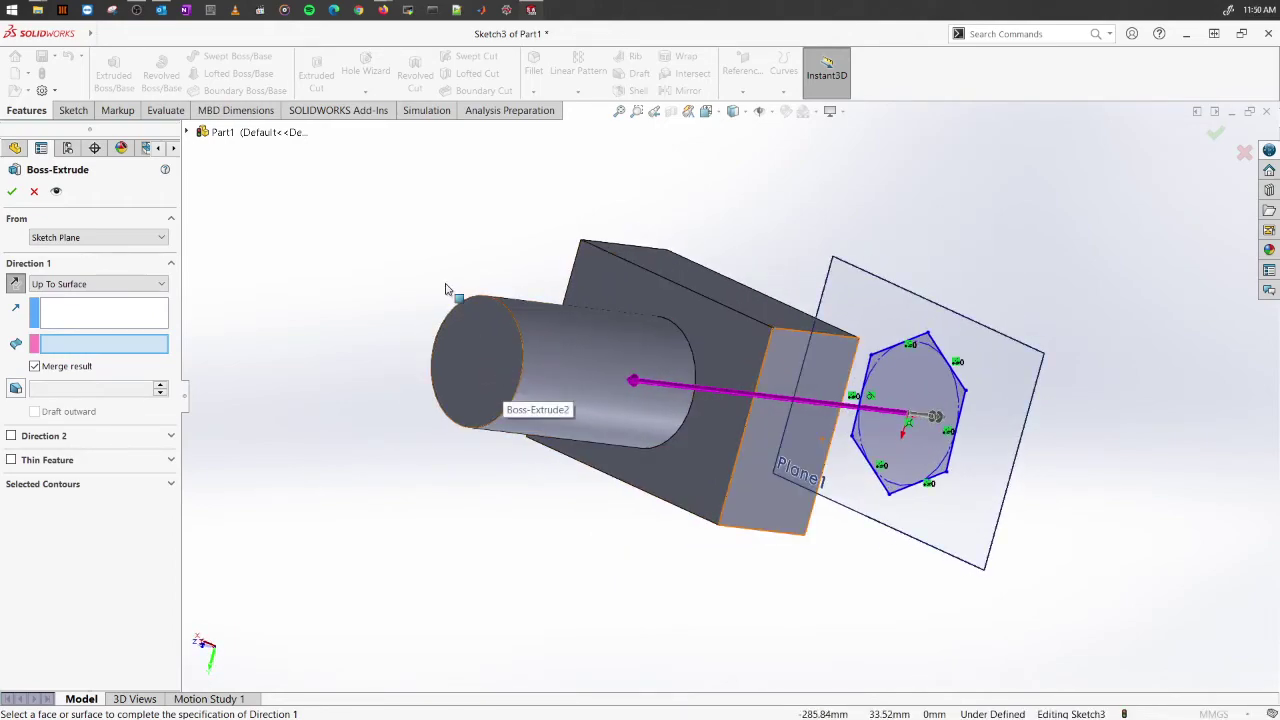
pyautogui.click(480, 338)
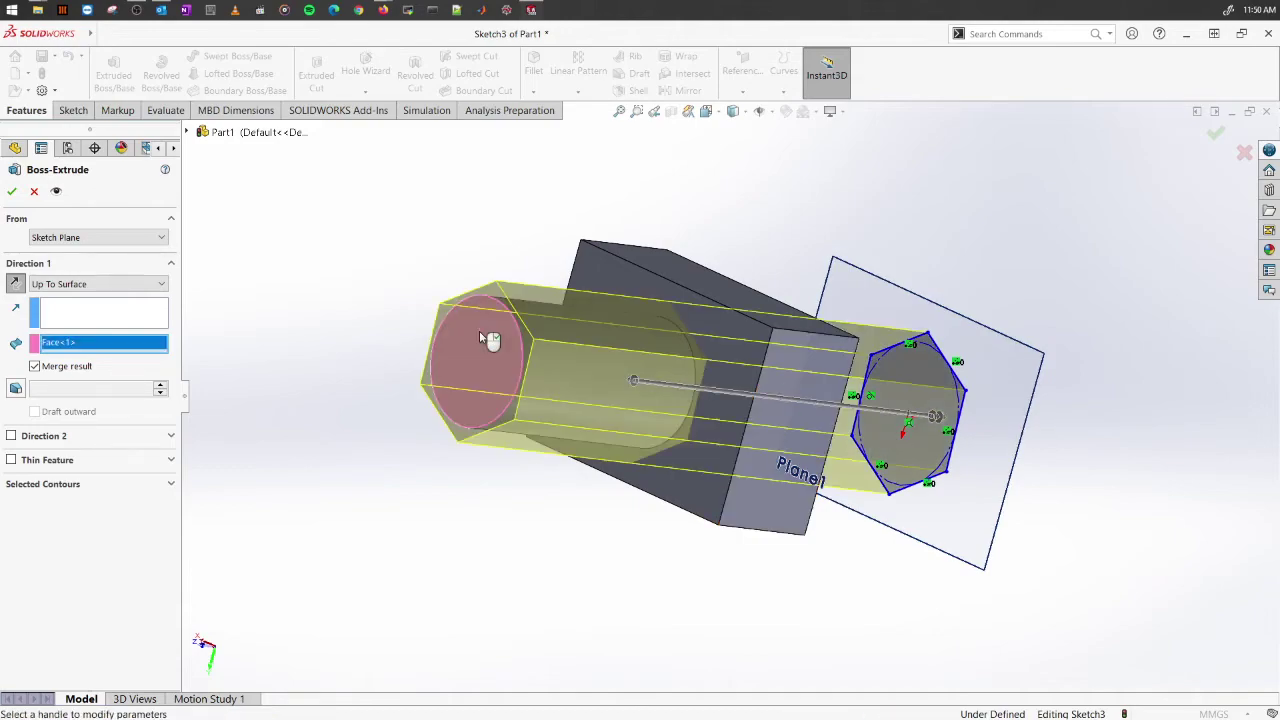
pyautogui.moveTo(745, 430)
pyautogui.mouseDown(button='middle')
pyautogui.moveTo(652, 395)
pyautogui.moveTo(704, 381)
pyautogui.moveTo(766, 480)
pyautogui.moveTo(758, 524)
pyautogui.moveTo(814, 429)
pyautogui.moveTo(761, 432)
pyautogui.mouseUp(button='middle')
pyautogui.click(708, 360)
pyautogui.scroll(2, 749, 525)
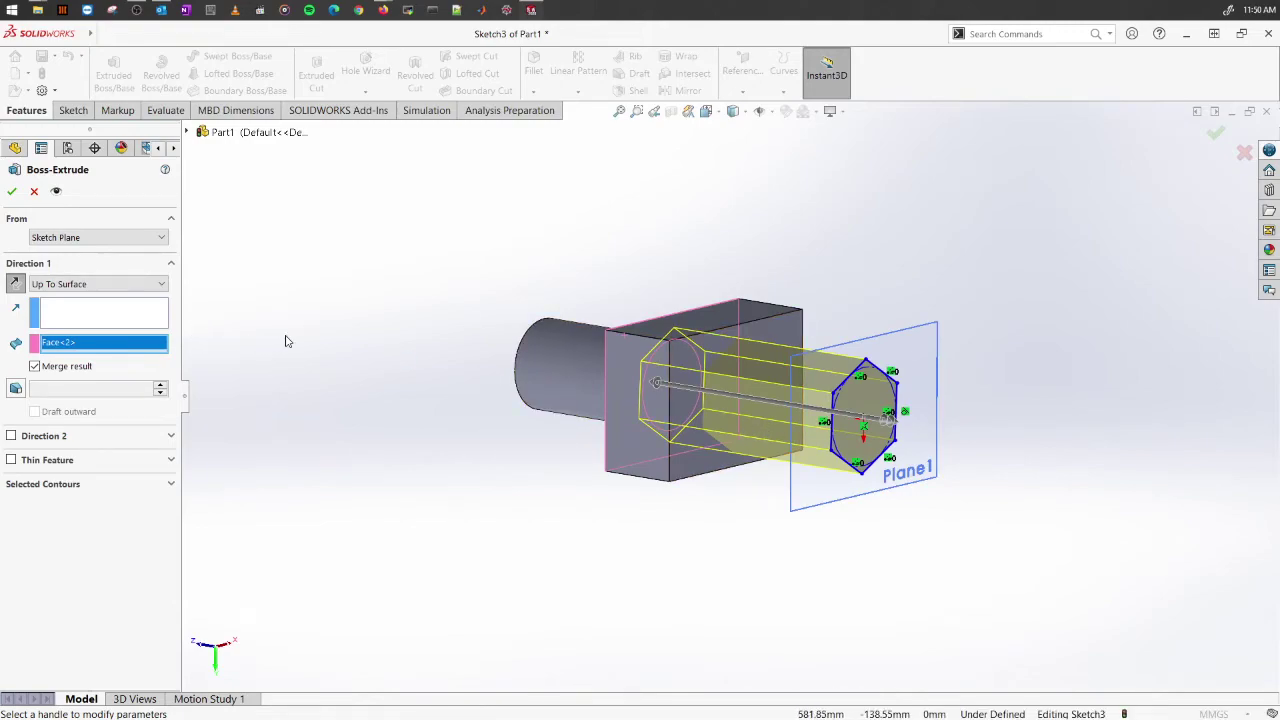
pyautogui.click(140, 286)
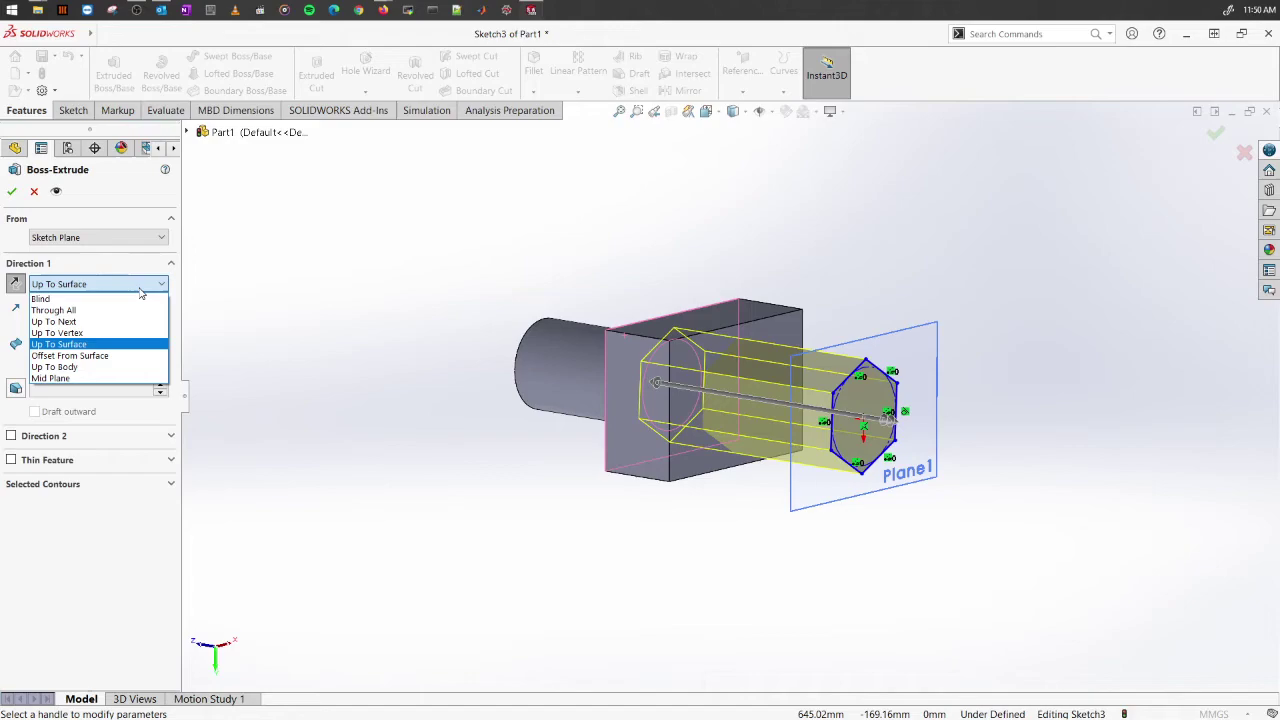
# Set the end condition to Up To Body and pick the Boss-Extrude2 solid as the limit
pyautogui.click(113, 368)
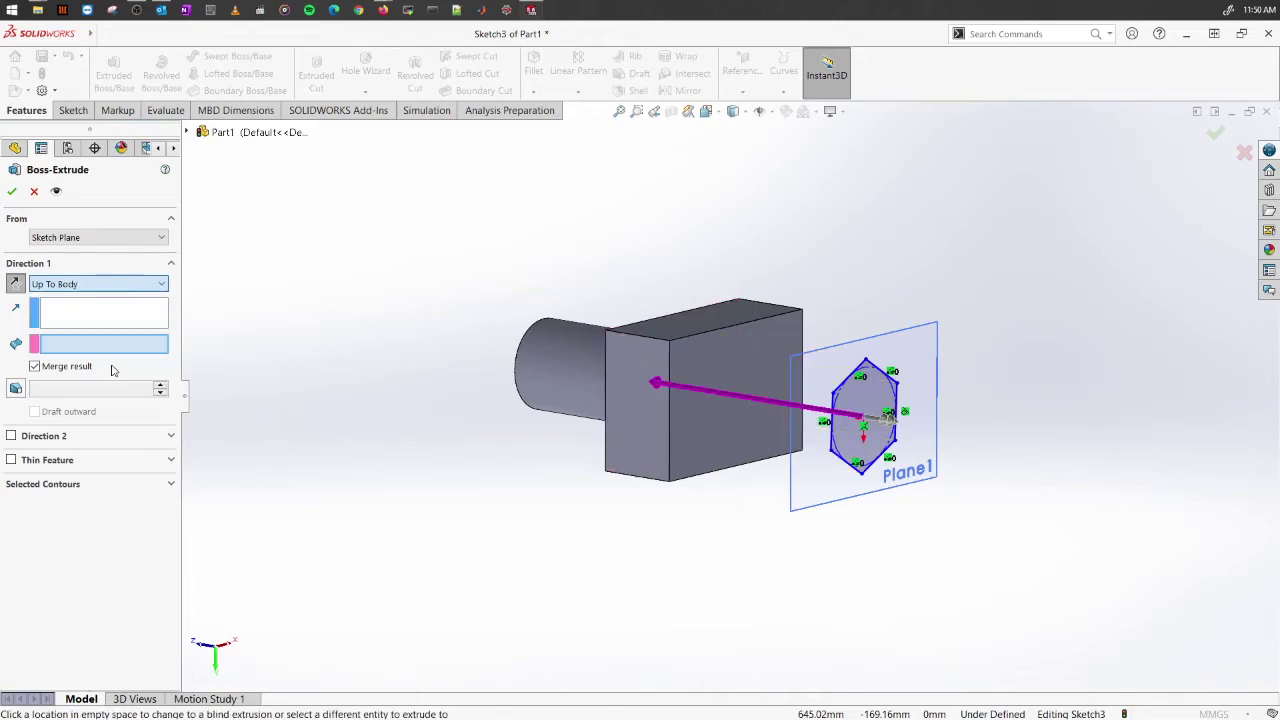
pyautogui.moveTo(729, 586); pyautogui.dragTo(756, 655, button='middle')
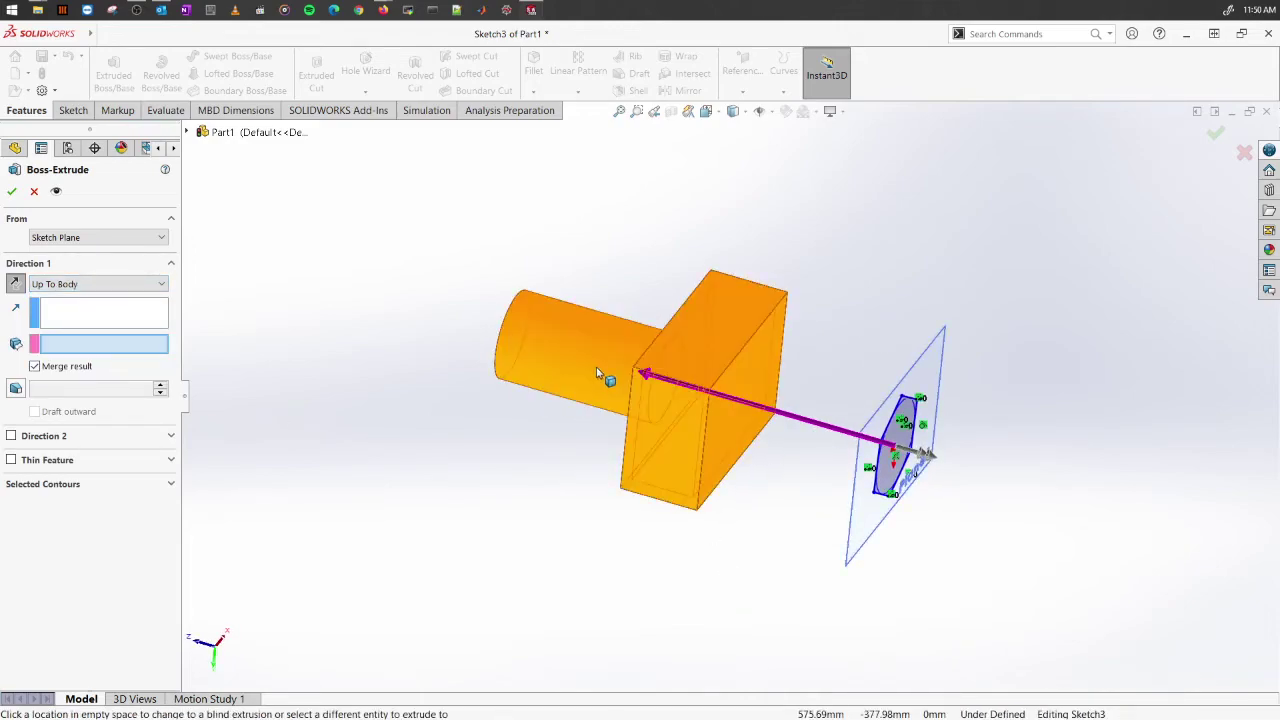
pyautogui.click(626, 377)
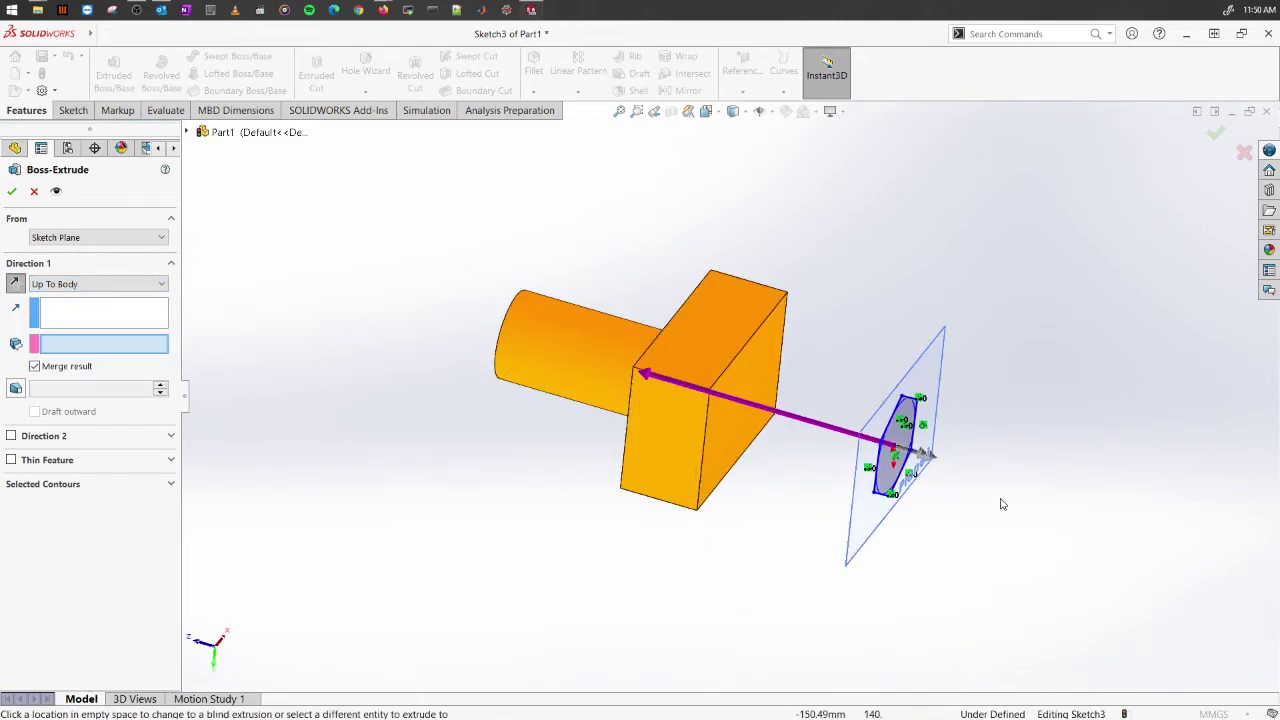
pyautogui.click(655, 398)
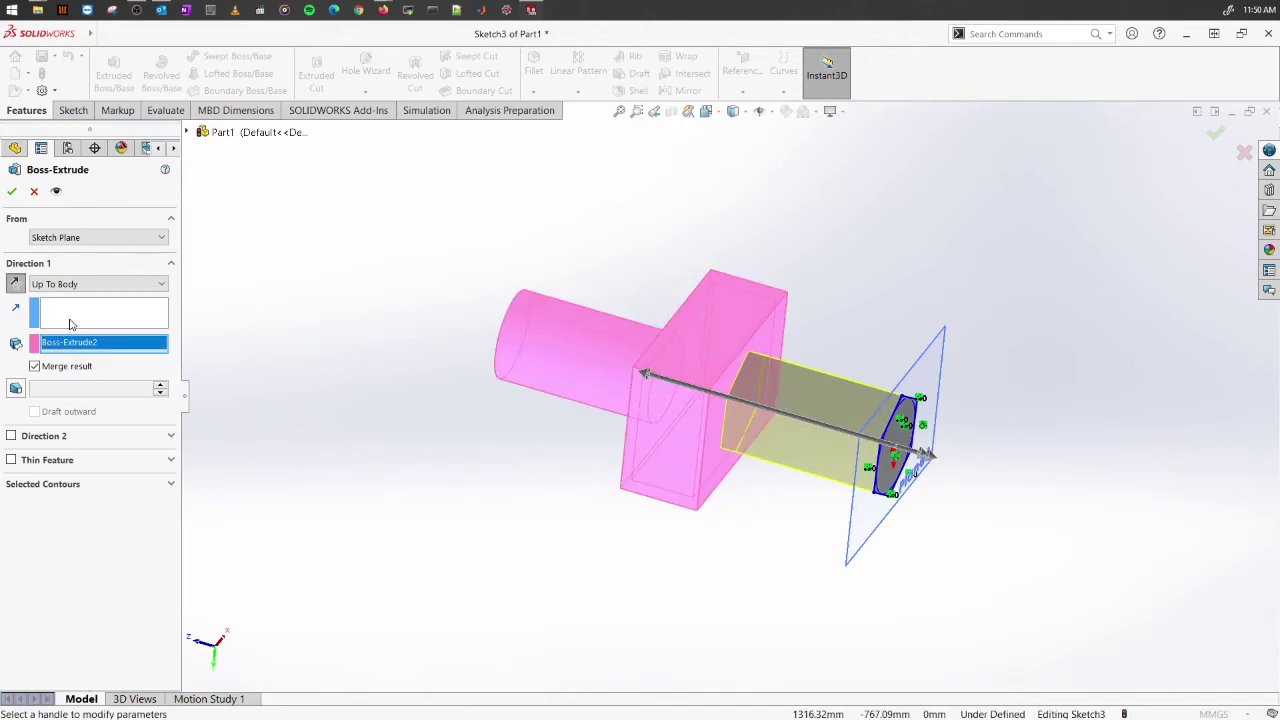
pyautogui.click(95, 286)
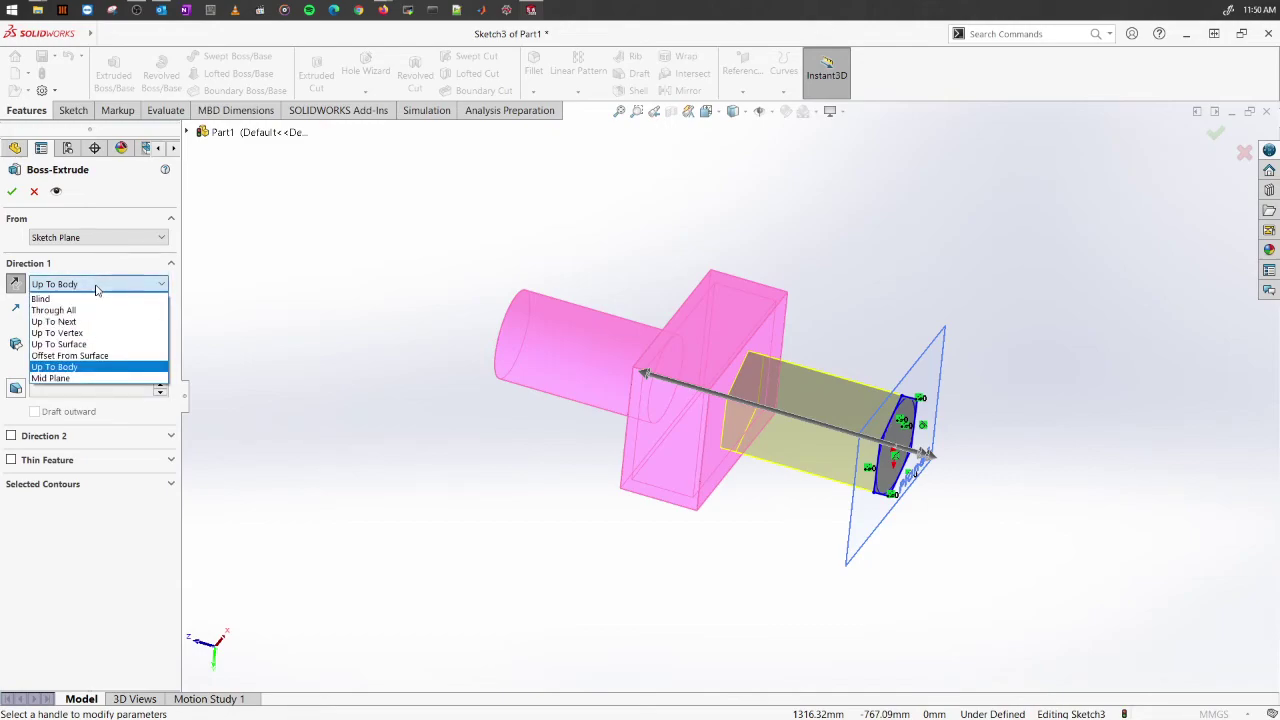
# Make the hexagon extrusion end Offset From Surface, referencing the block's front face with a 10.00mm offset
pyautogui.click(70, 356)
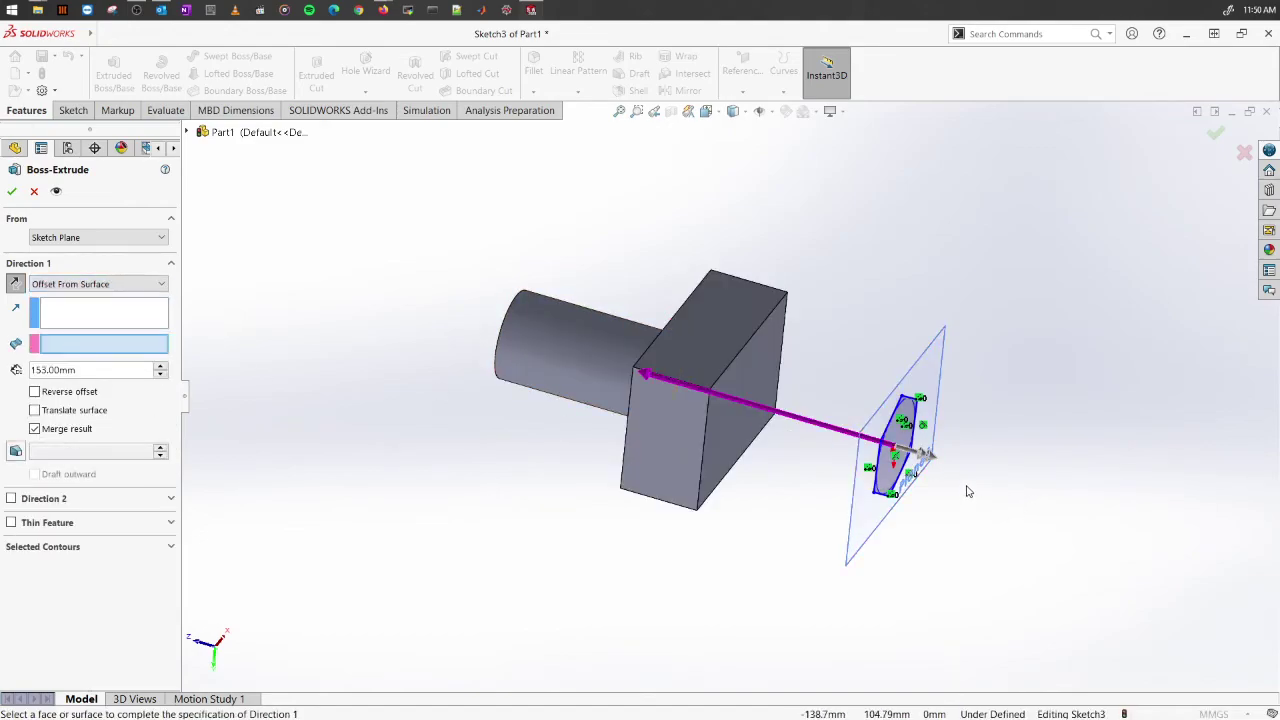
pyautogui.moveTo(989, 413); pyautogui.dragTo(966, 423, button='middle')
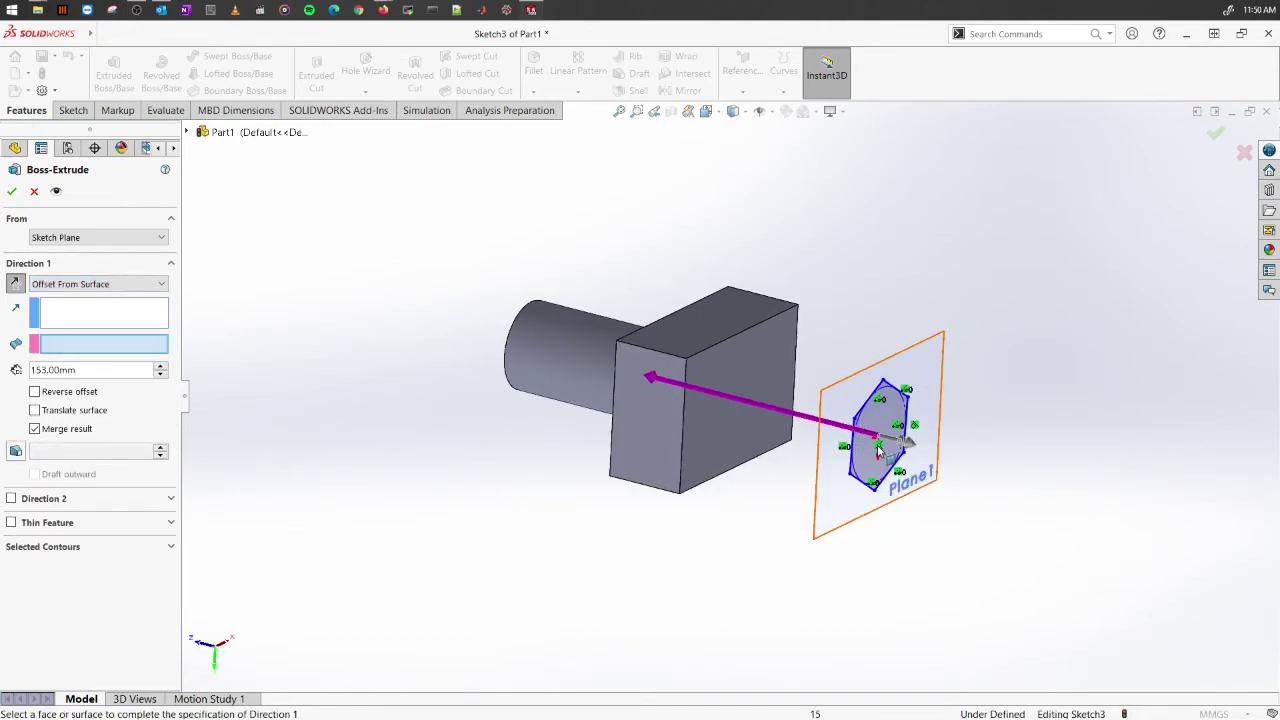
pyautogui.click(763, 382)
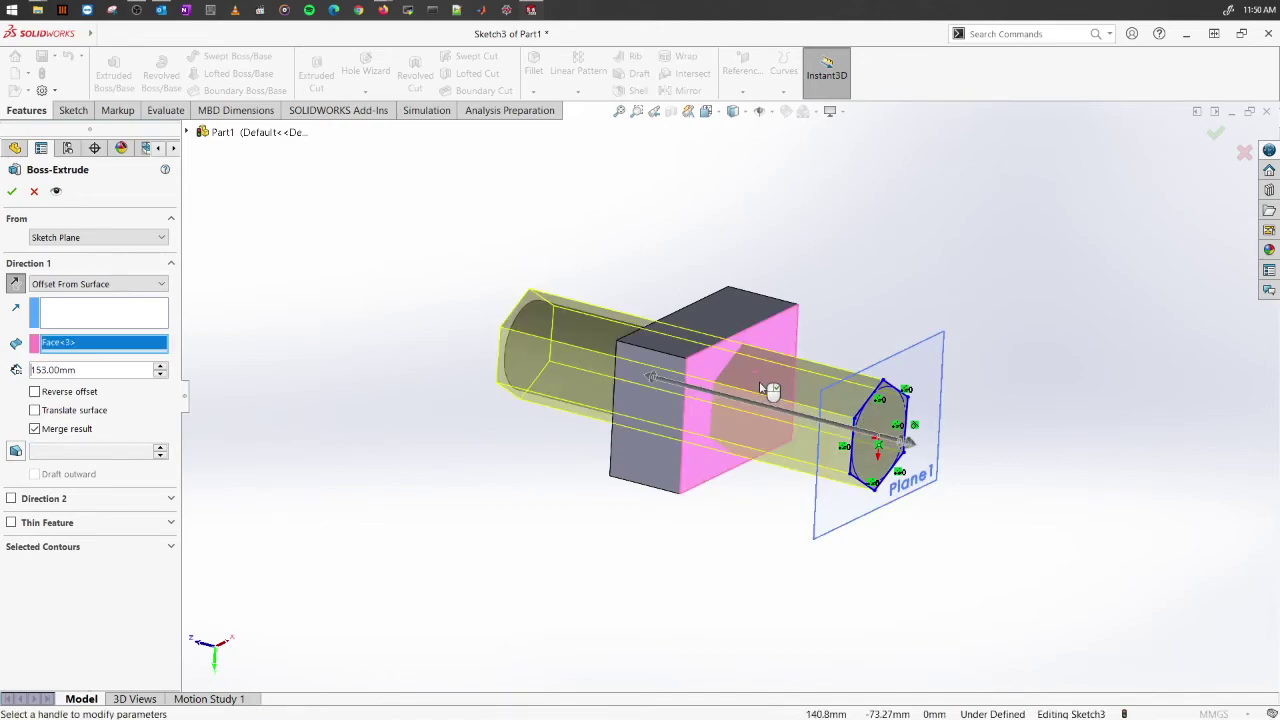
pyautogui.moveTo(755, 538); pyautogui.dragTo(691, 463, button='middle')
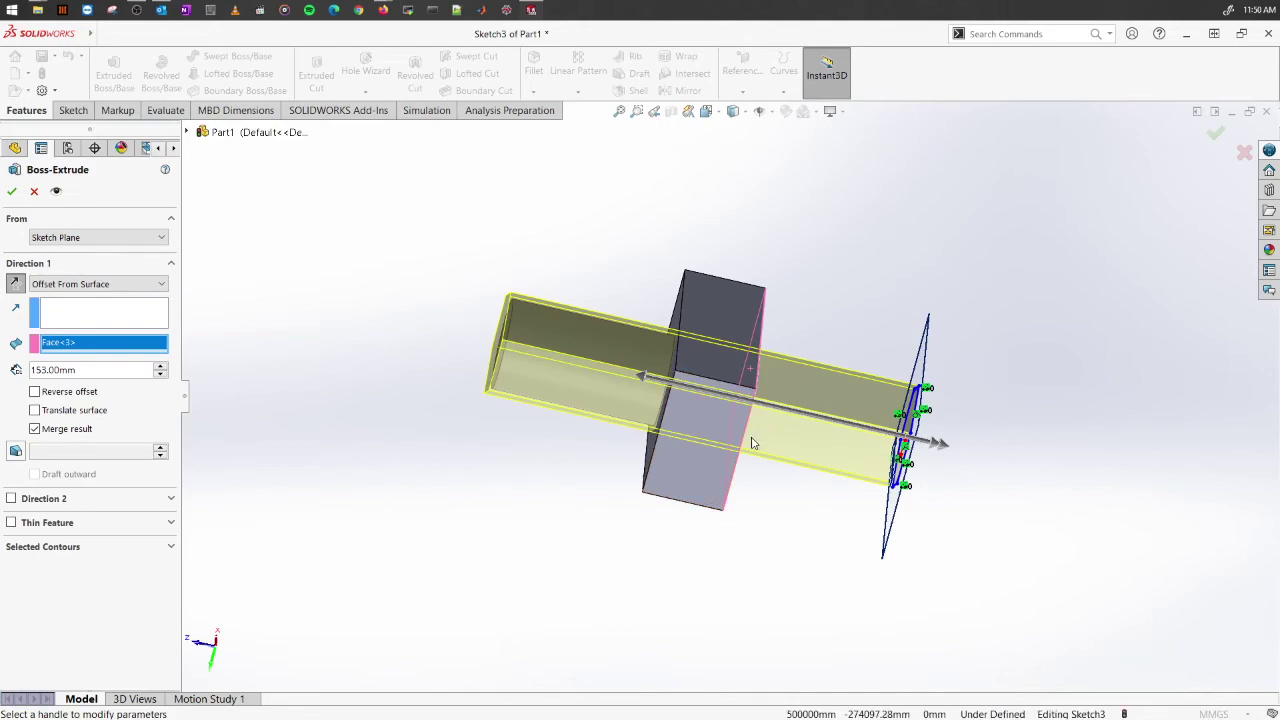
pyautogui.click(160, 374)
pyautogui.click(160, 374)
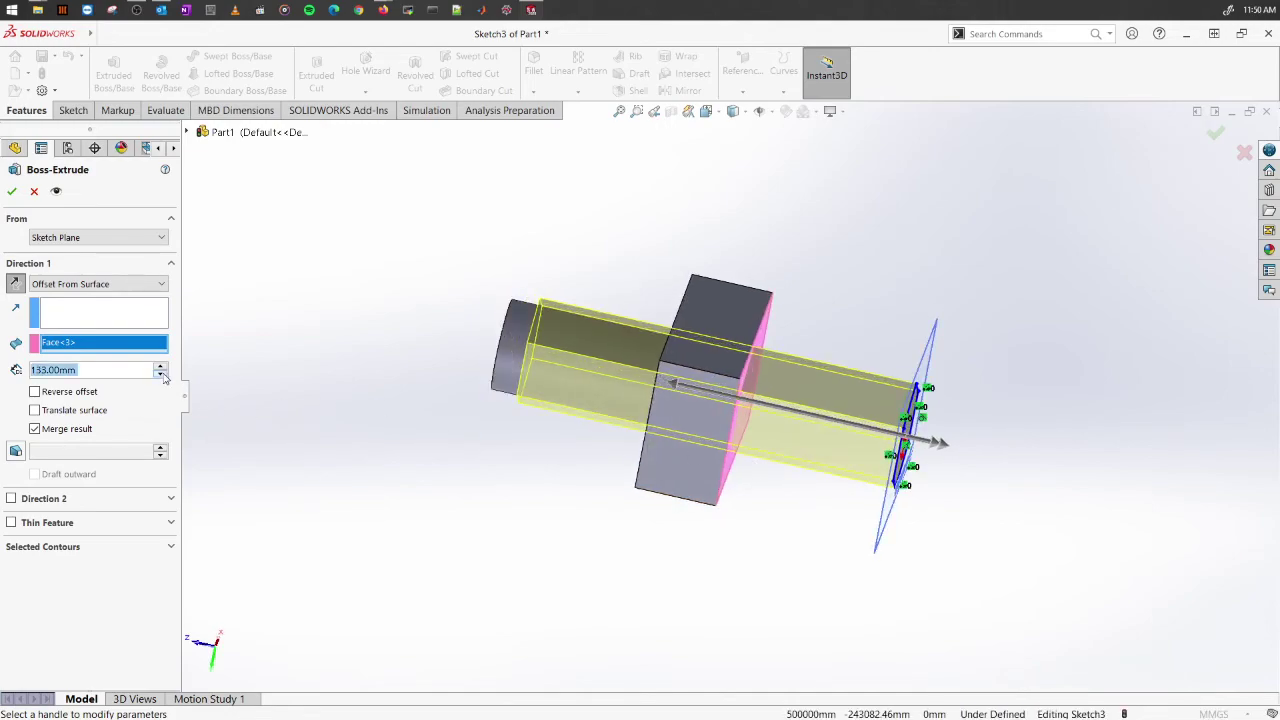
pyautogui.click(161, 374)
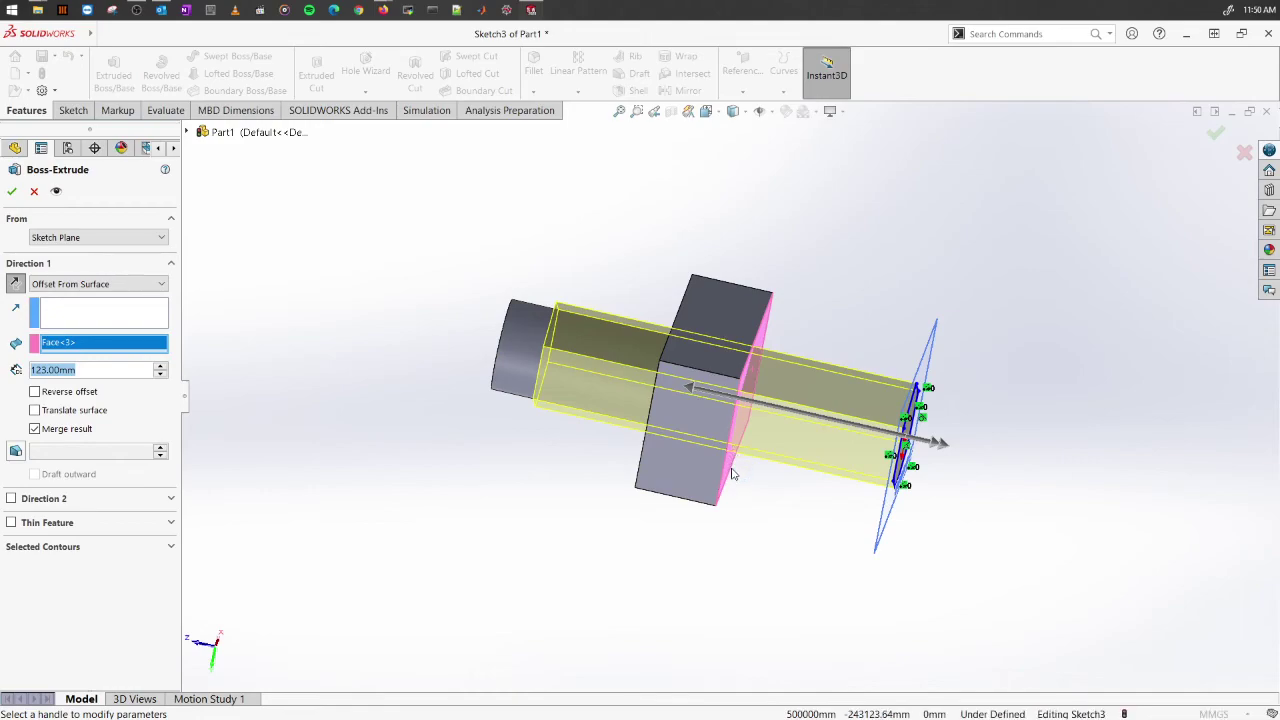
pyautogui.write('10')
pyautogui.press('Return')
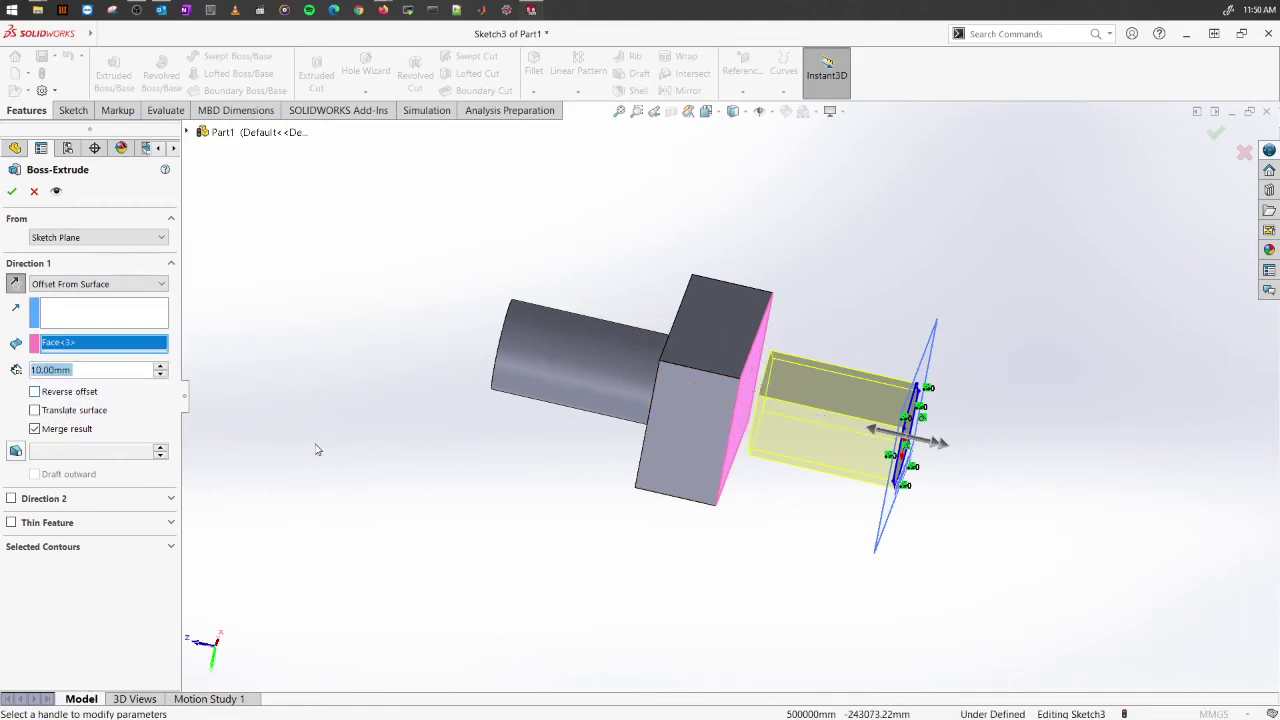
pyautogui.moveTo(586, 486); pyautogui.dragTo(611, 513, button='middle')
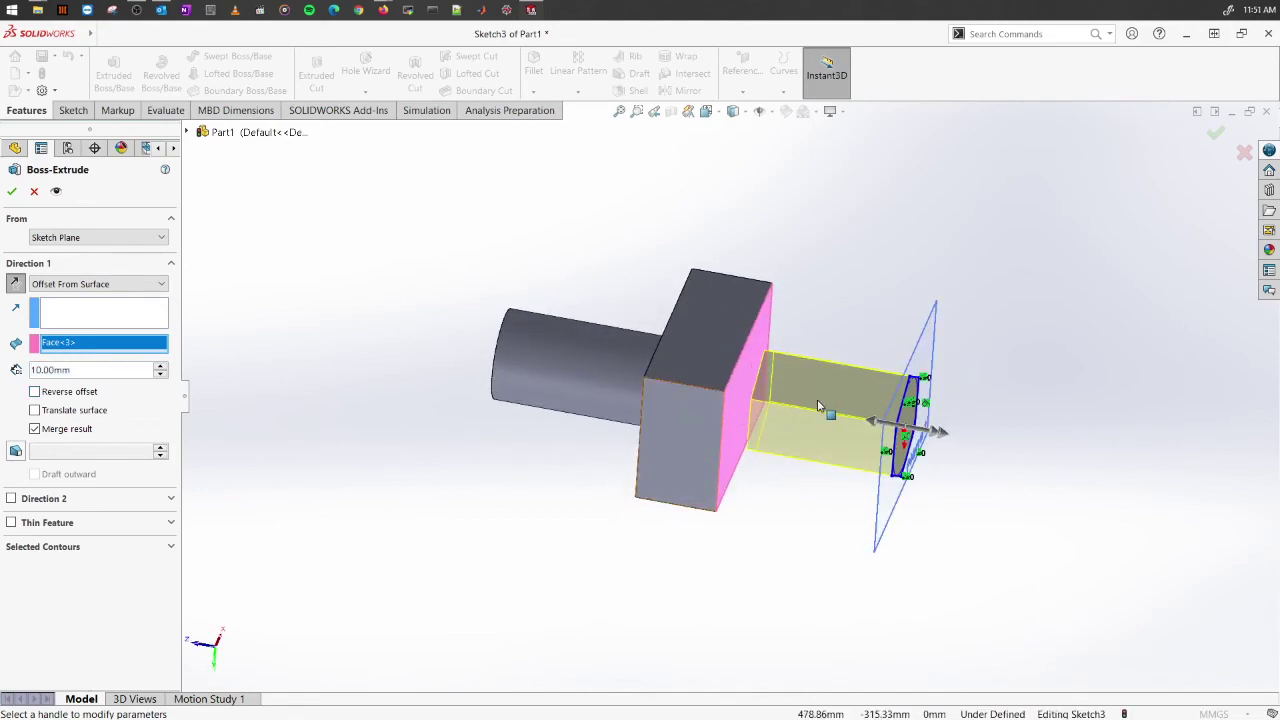
pyautogui.moveTo(783, 563)
pyautogui.mouseDown(button='middle')
pyautogui.moveTo(774, 486)
pyautogui.moveTo(674, 429)
pyautogui.moveTo(488, 202)
pyautogui.moveTo(460, 300)
pyautogui.moveTo(420, 291)
pyautogui.moveTo(409, 313)
pyautogui.mouseUp(button='middle')
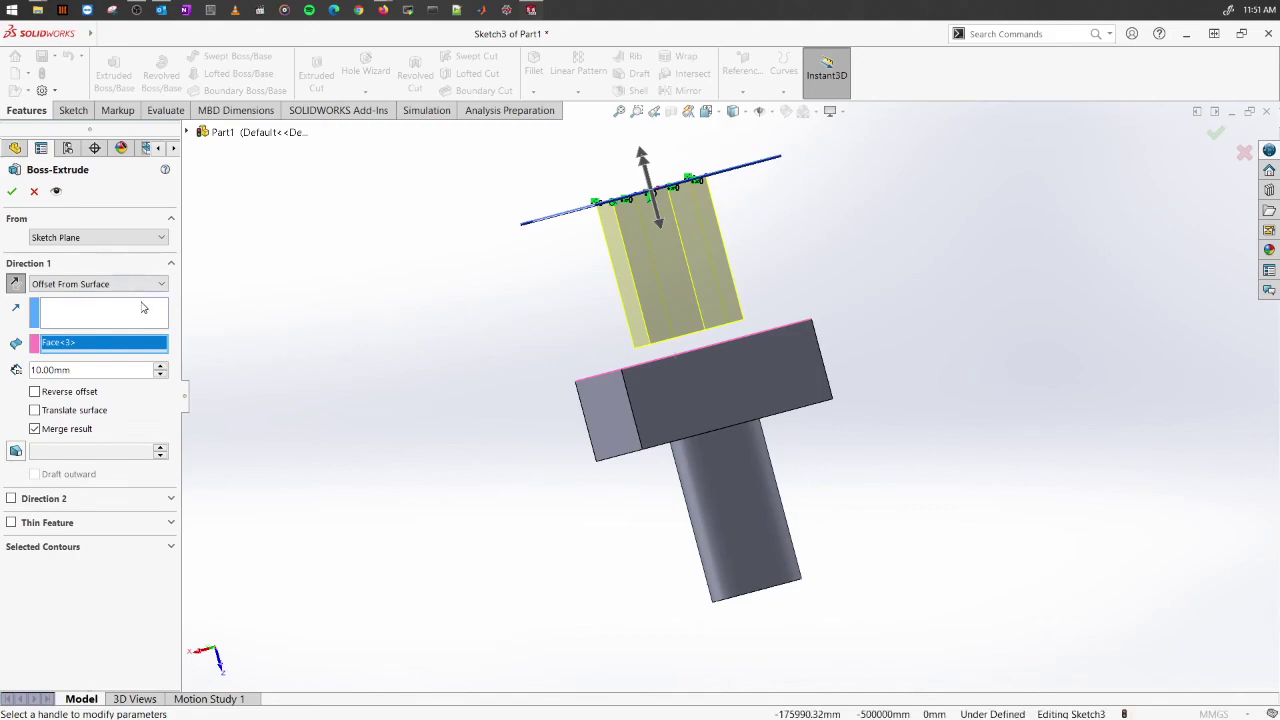